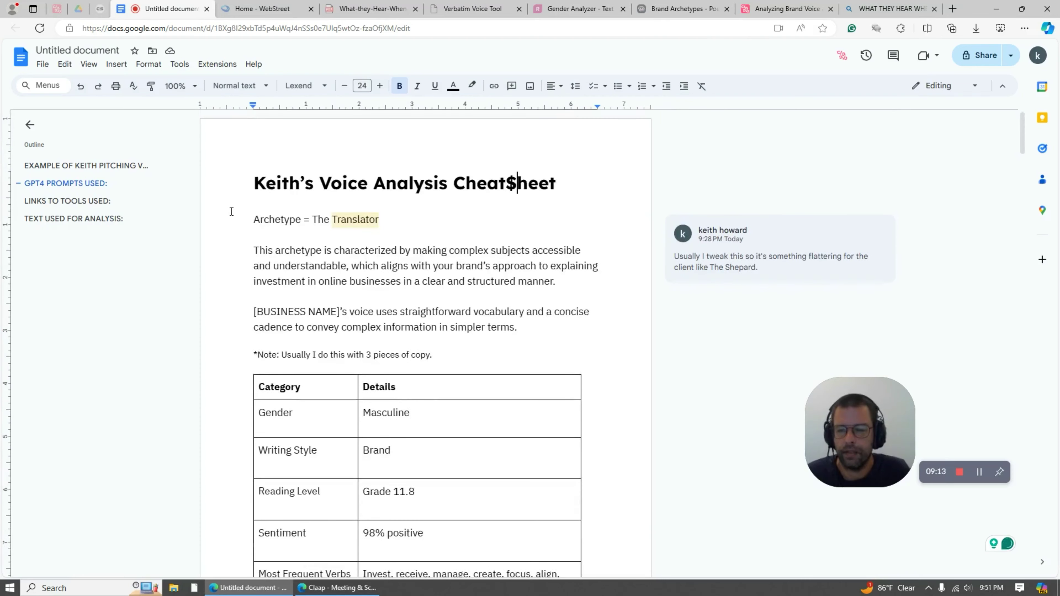
Switch to the WebStreet home page headlined 'Easily Invest in Online Businesses'.
click(268, 9)
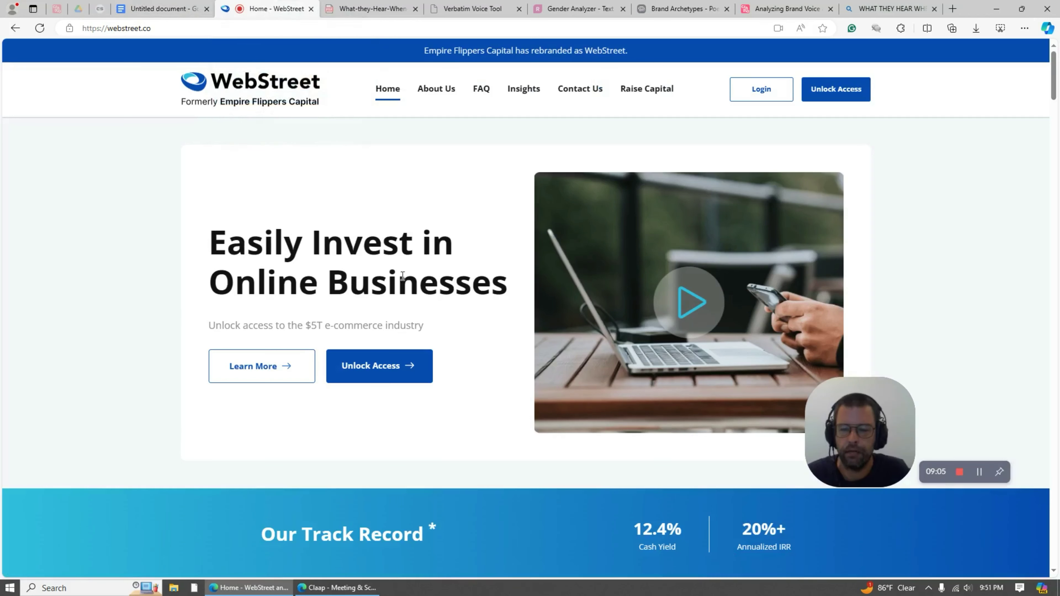
Look over the What They Hear When You Write PDF and the book's Bing search results.
click(158, 8)
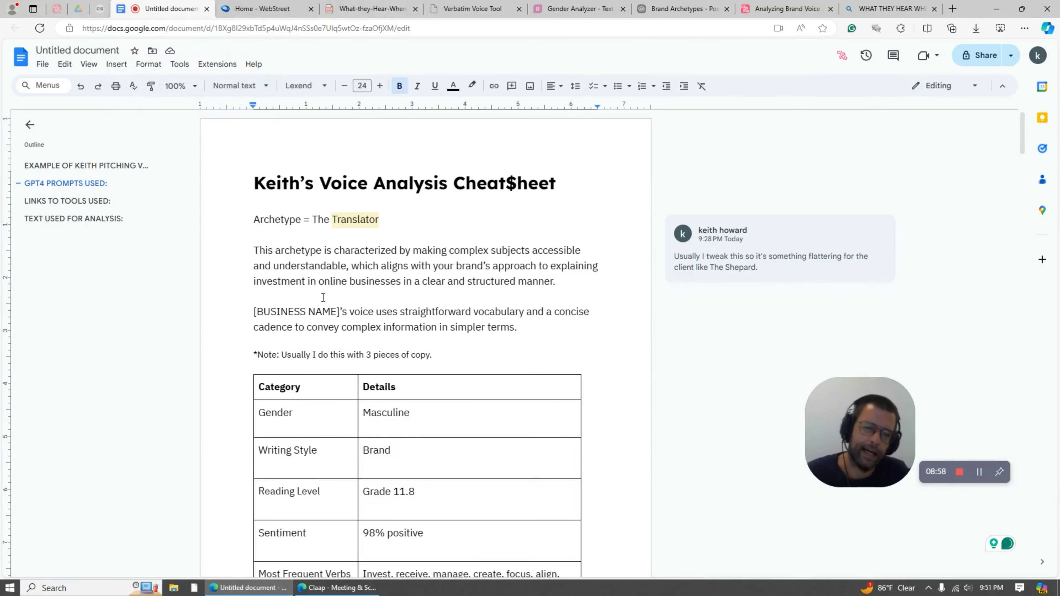
click(367, 6)
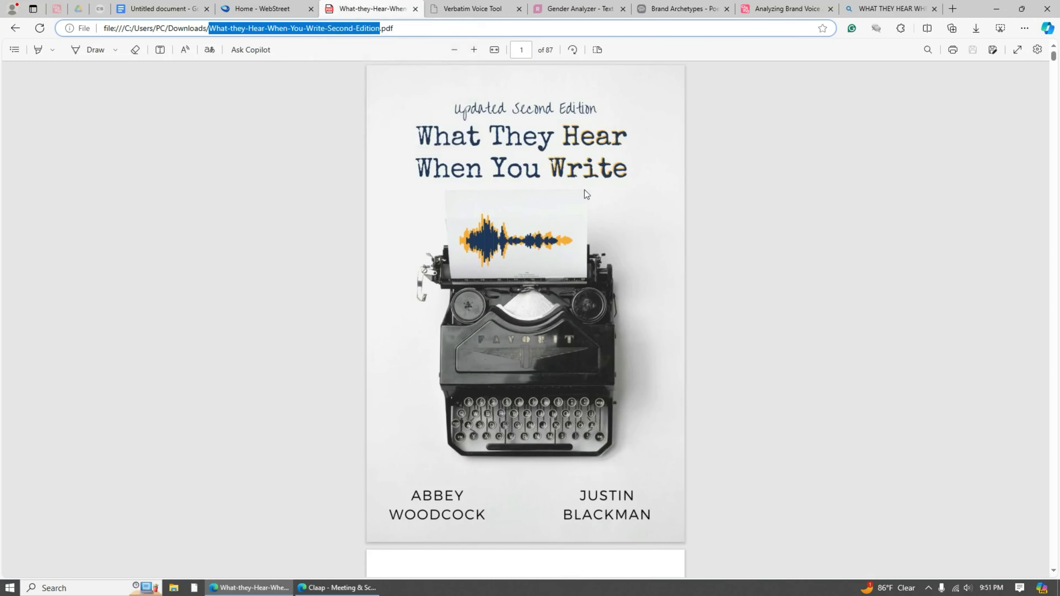
click(887, 7)
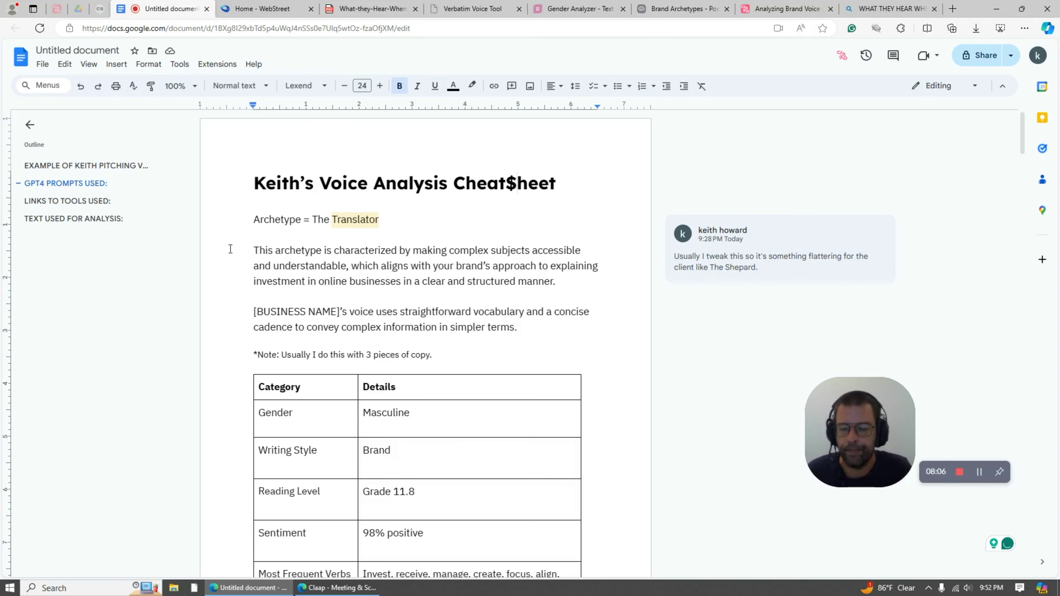
Attach the What They Hear When You Write PDF in the Poe Brand Archetypes chat.
scroll(243, 244, down, 15)
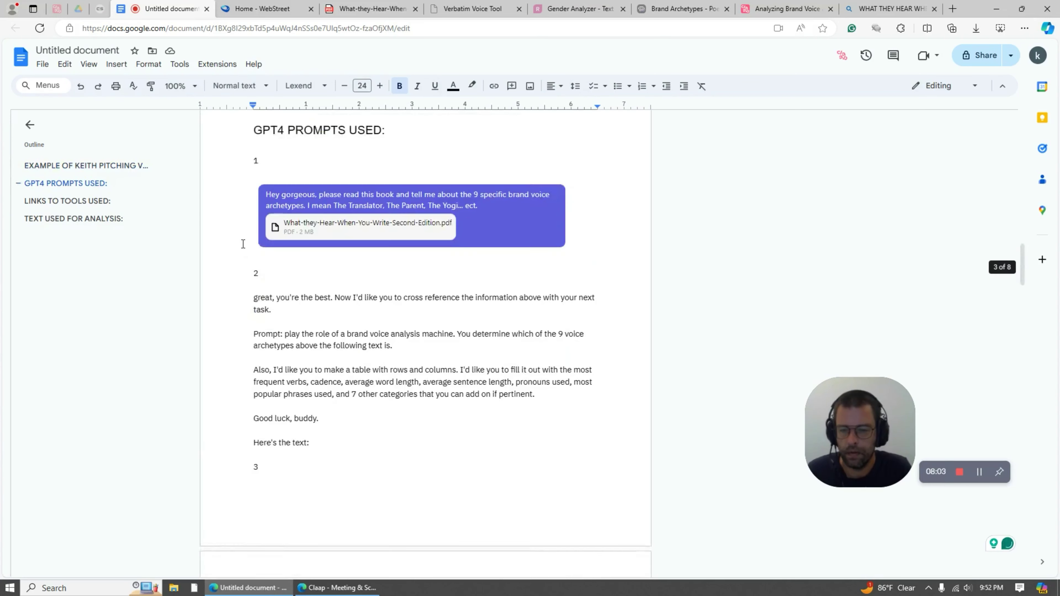
scroll(229, 273, up, 2)
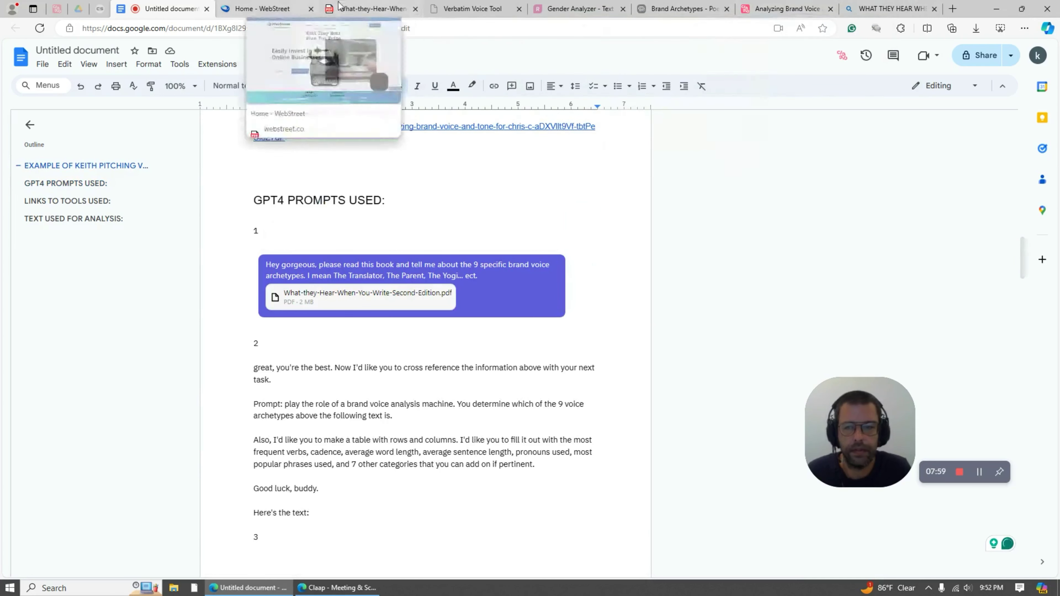
mouse_move(354, 5)
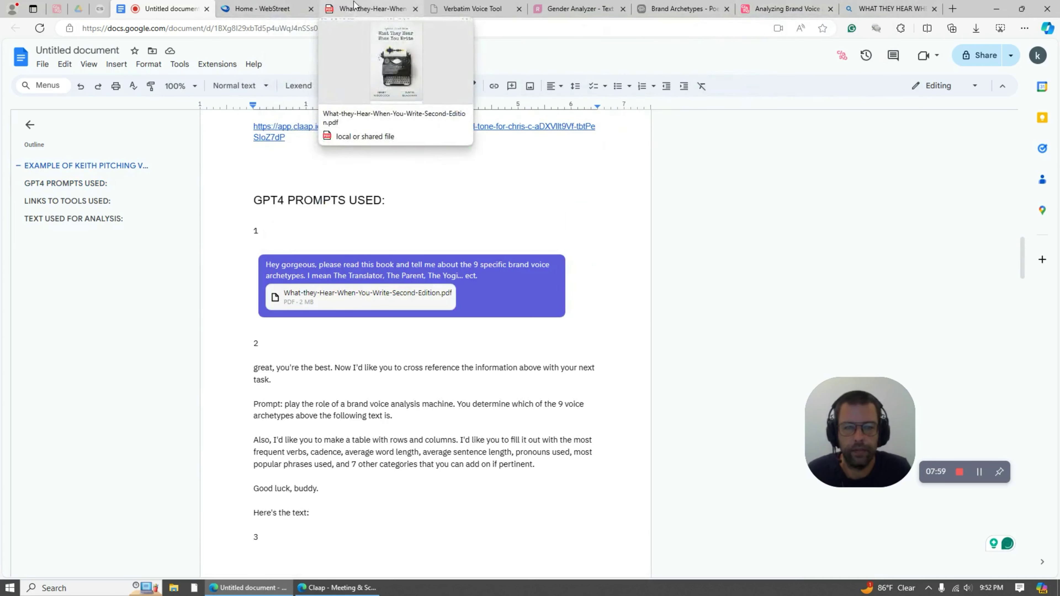
click(673, 12)
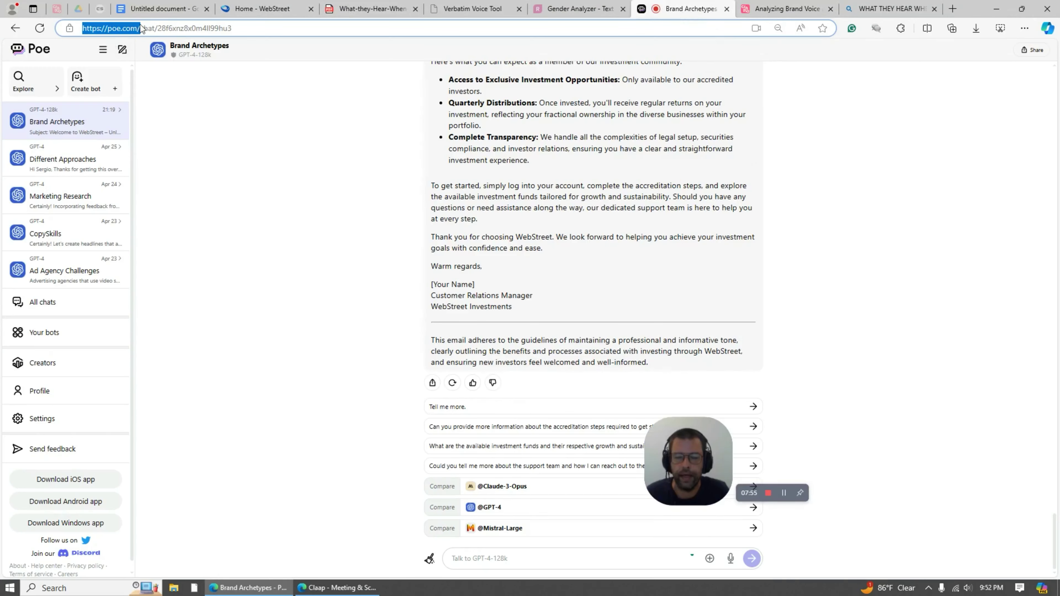
drag(800, 493, 998, 489)
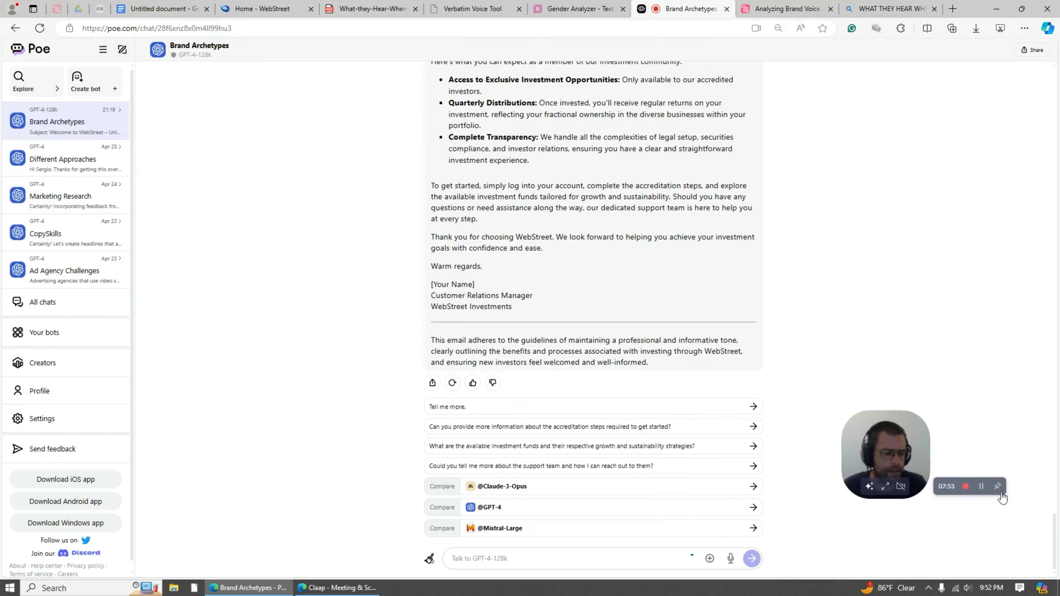
drag(1056, 538, 1056, 73)
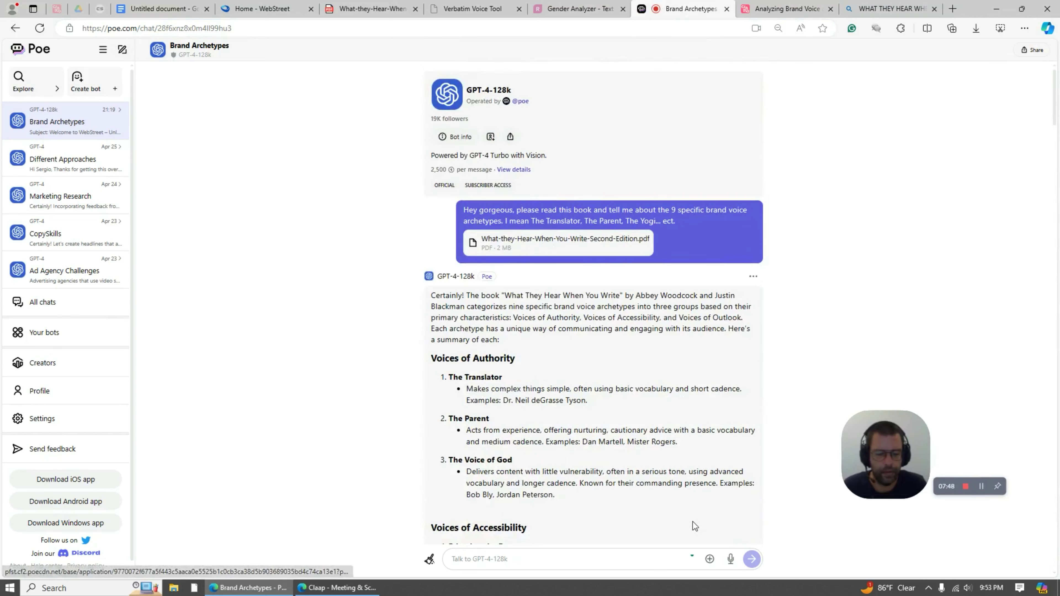
click(711, 559)
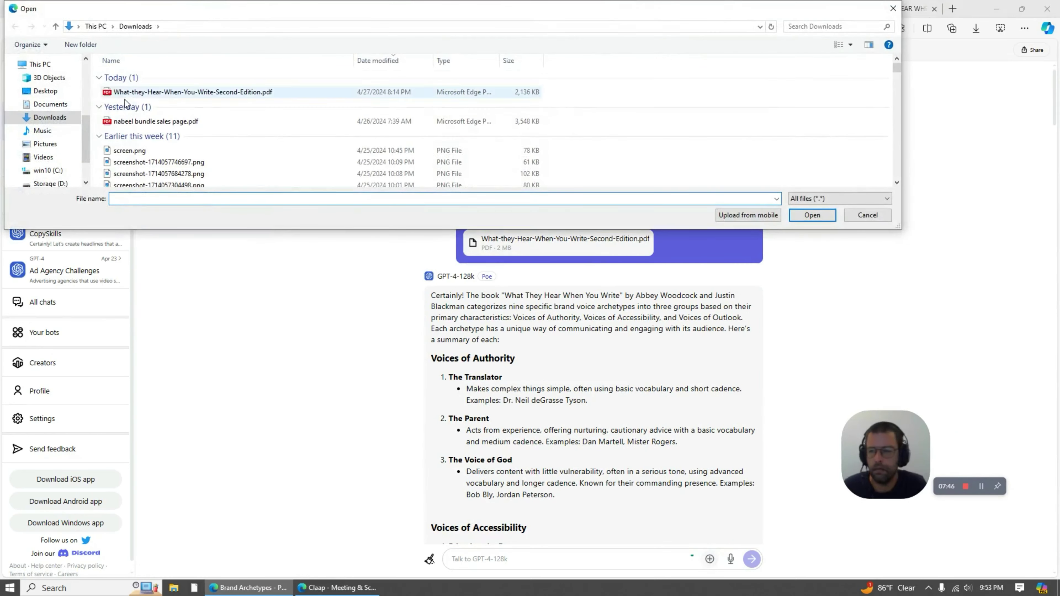
click(179, 93)
click(791, 215)
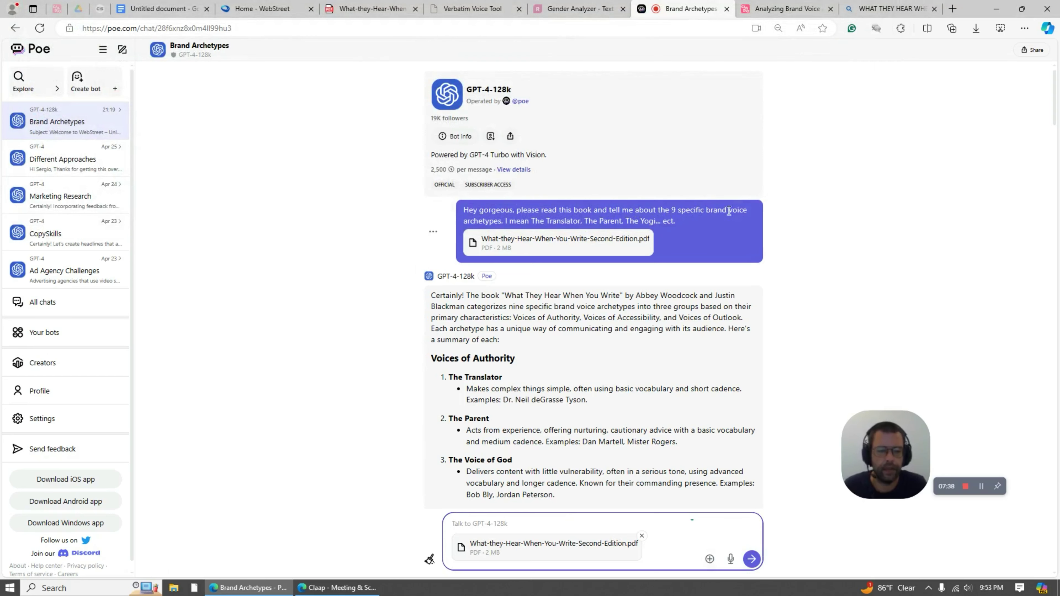
Review the prompt, highlighting the 'brand voice analysis machine' phrase and the table request.
scroll(396, 261, down, 5)
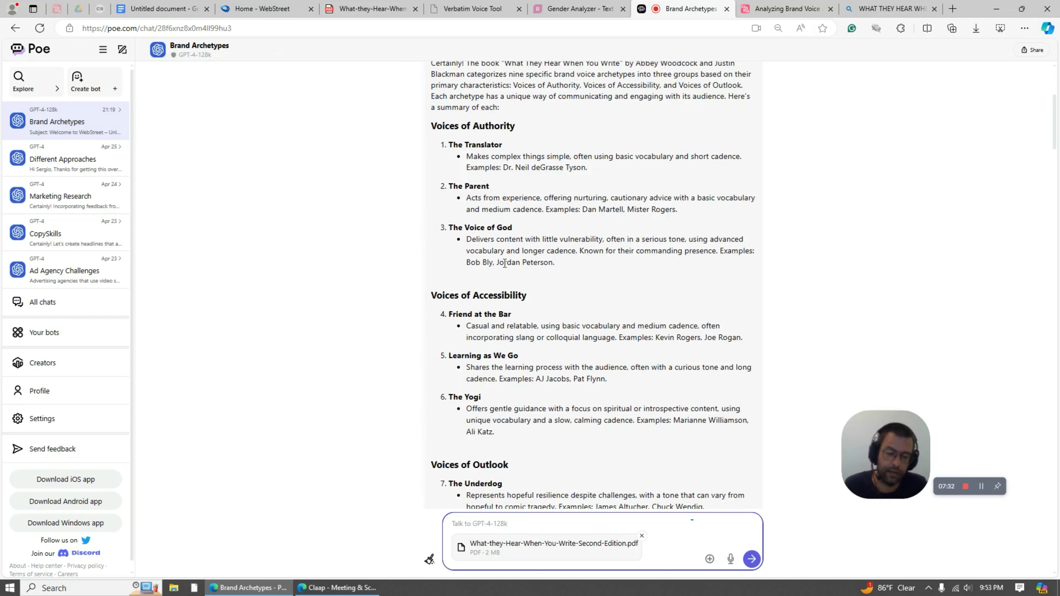
scroll(357, 272, down, 8)
scroll(400, 232, down, 4)
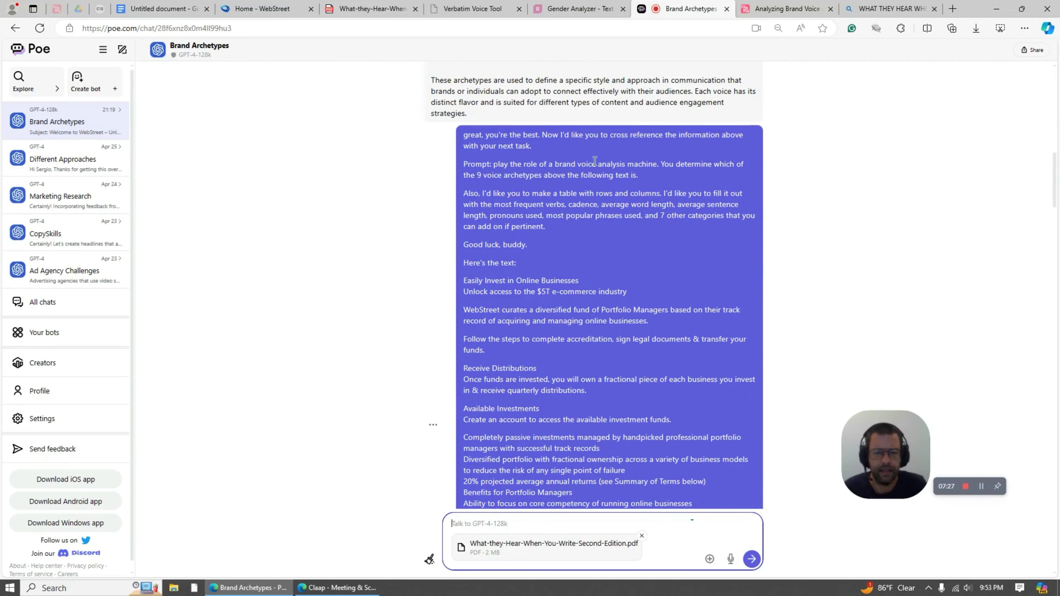
drag(547, 164, 656, 165)
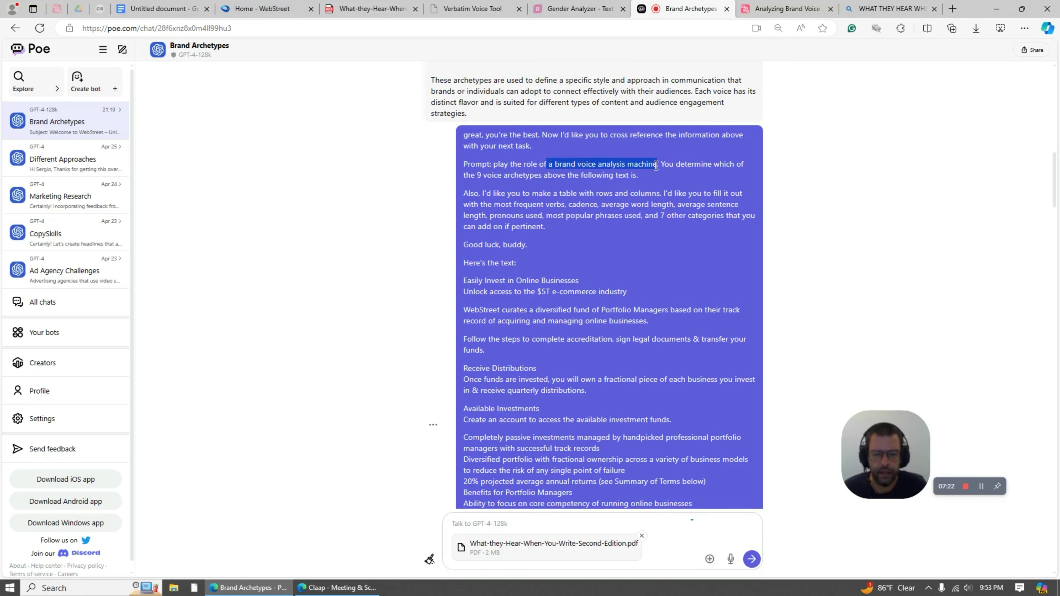
click(453, 213)
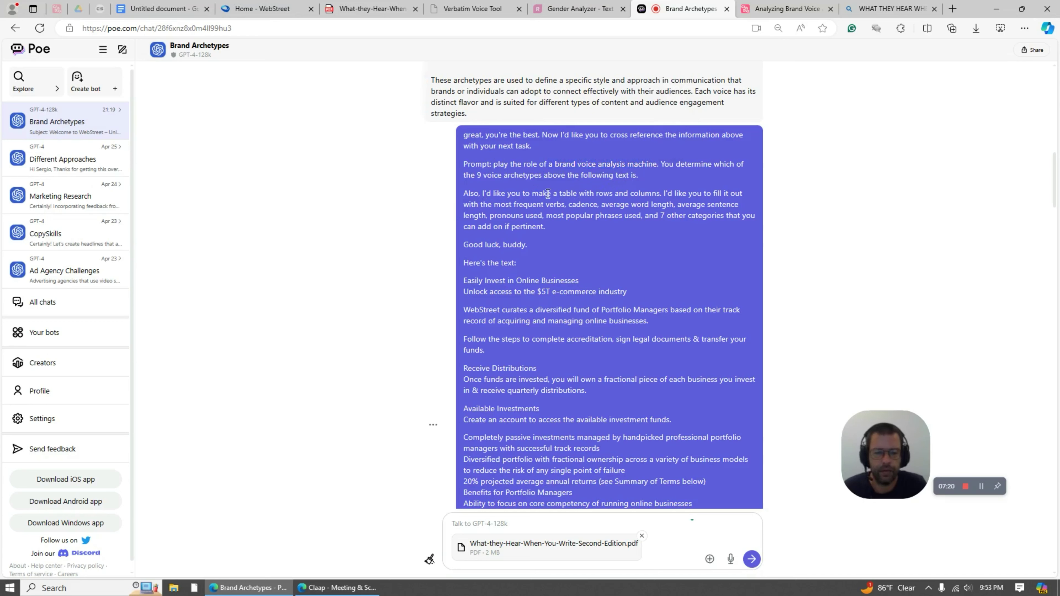
drag(547, 195, 665, 222)
click(664, 221)
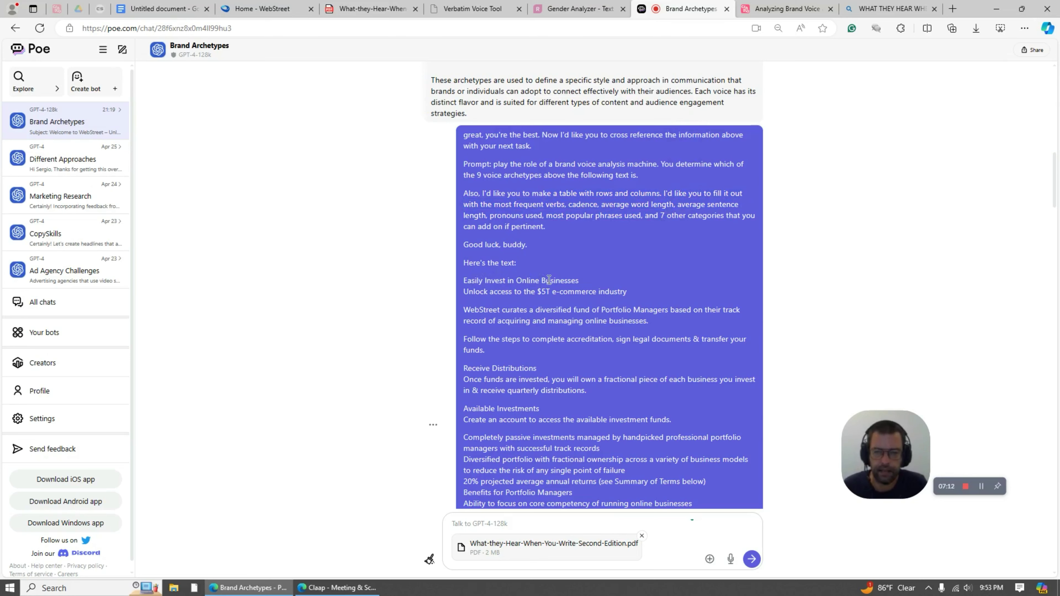
Pass the WebStreet home page and return to the cheat sheet's GPT4 Prompts Used section.
click(270, 10)
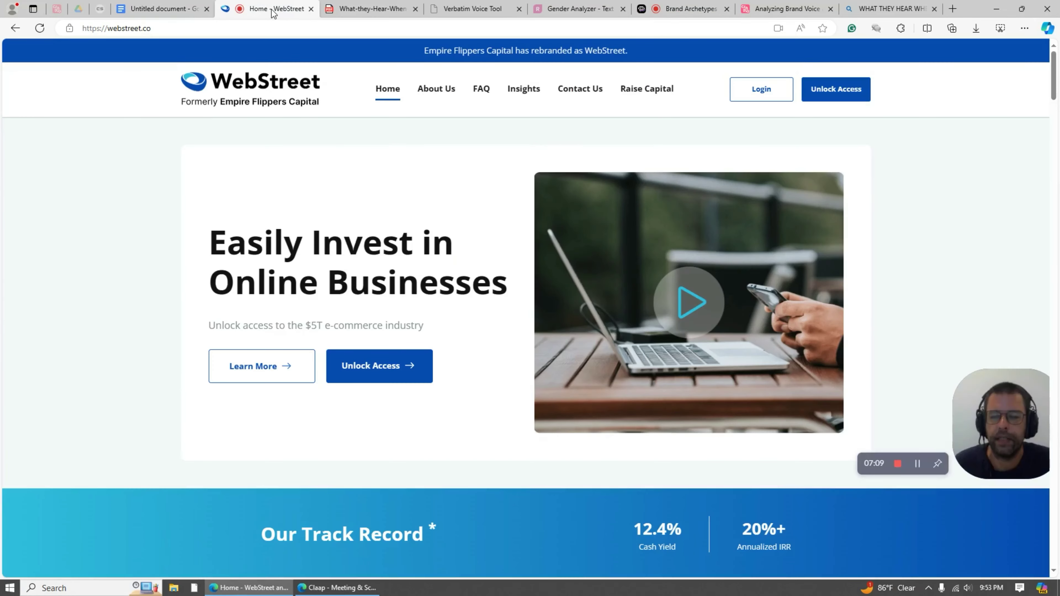
click(157, 8)
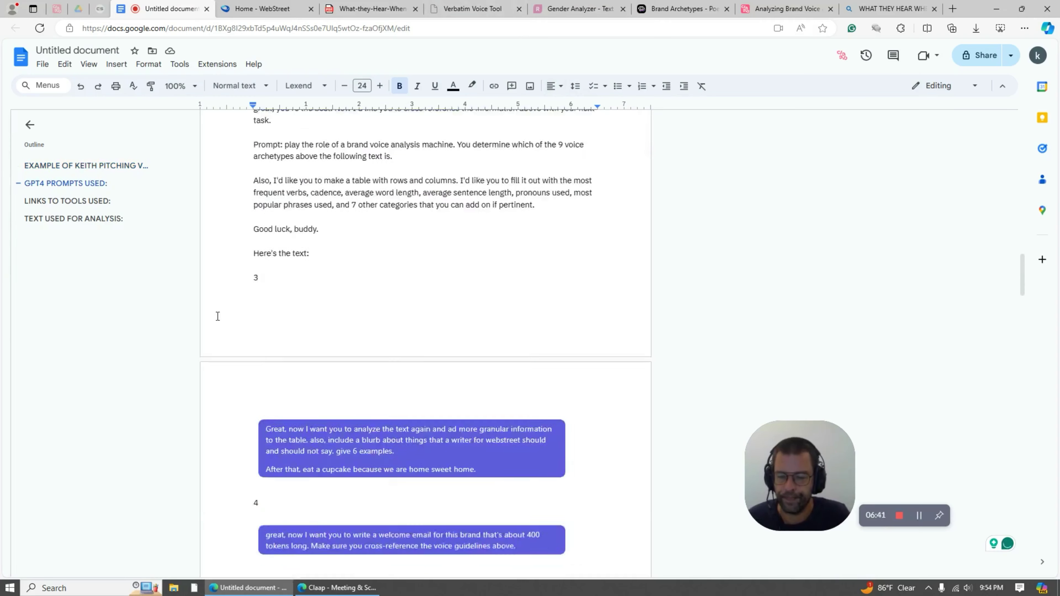
scroll(217, 316, down, 15)
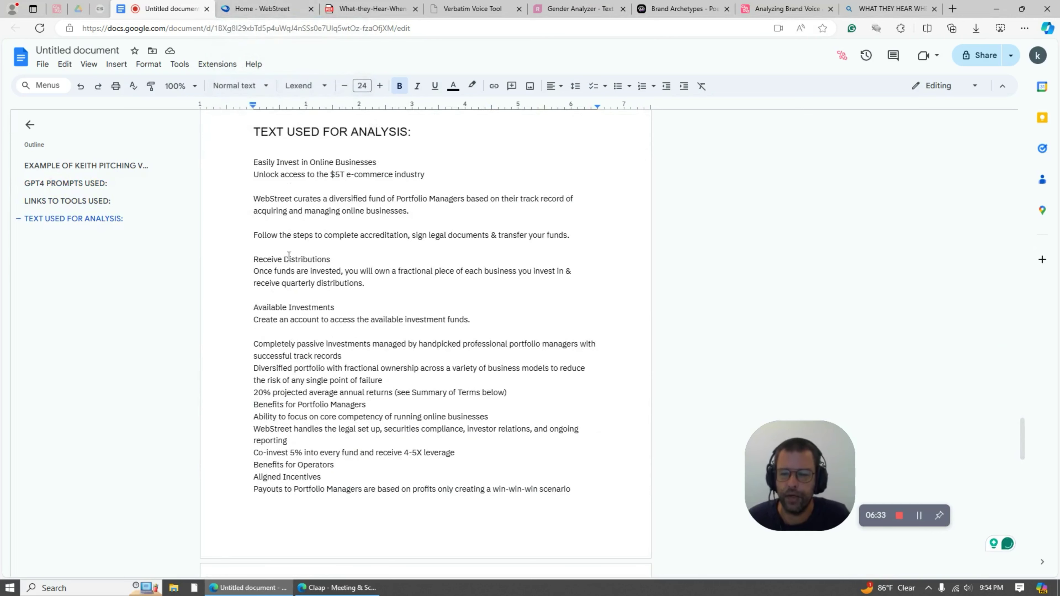
scroll(288, 256, down, 7)
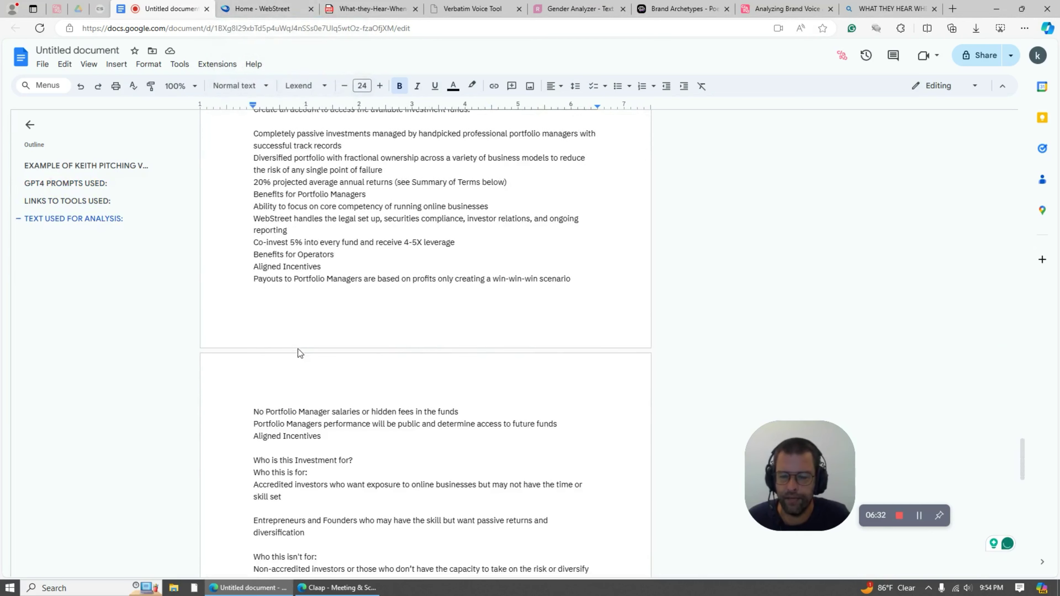
click(253, 8)
scroll(442, 299, down, 10)
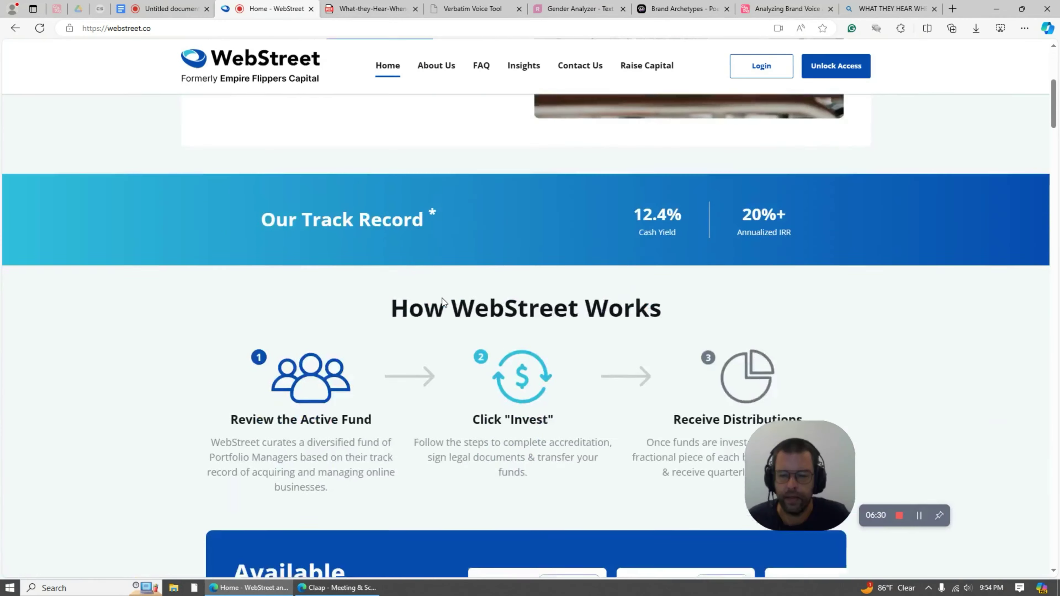
scroll(443, 299, down, 20)
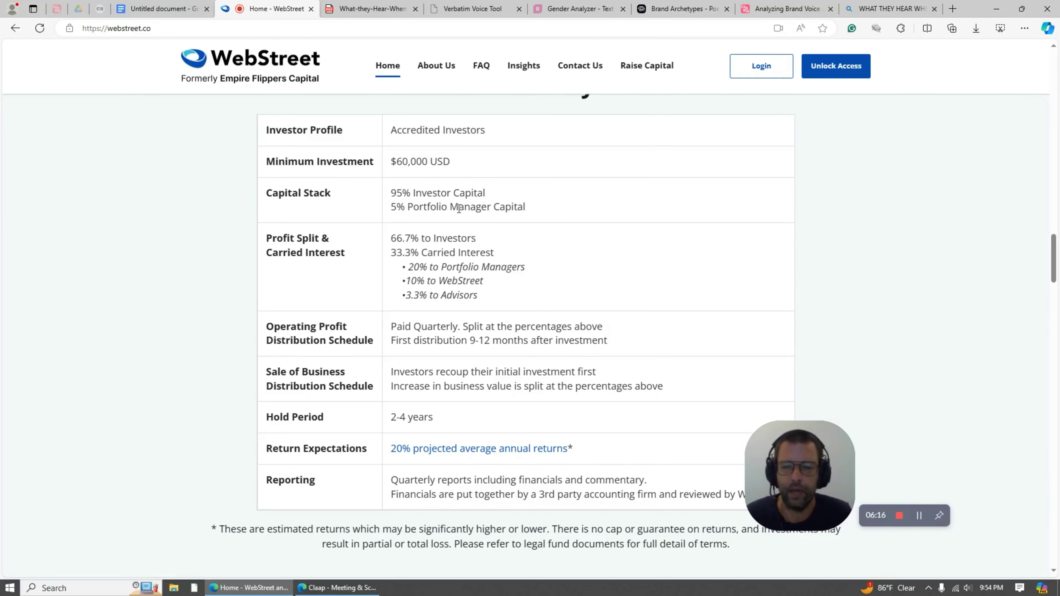
click(144, 11)
scroll(299, 319, down, 7)
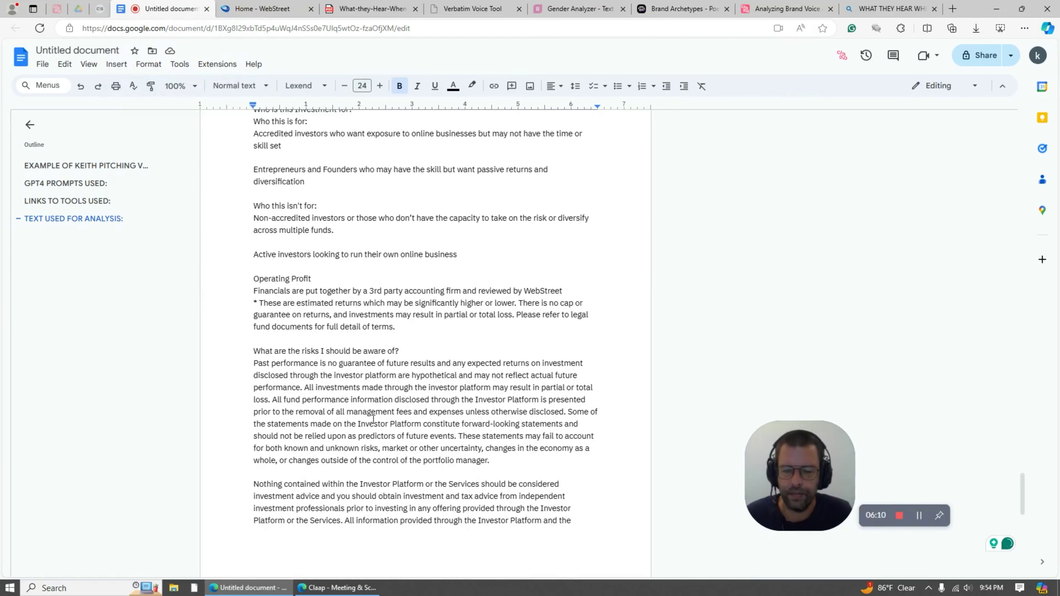
scroll(373, 420, down, 7)
scroll(382, 435, down, 7)
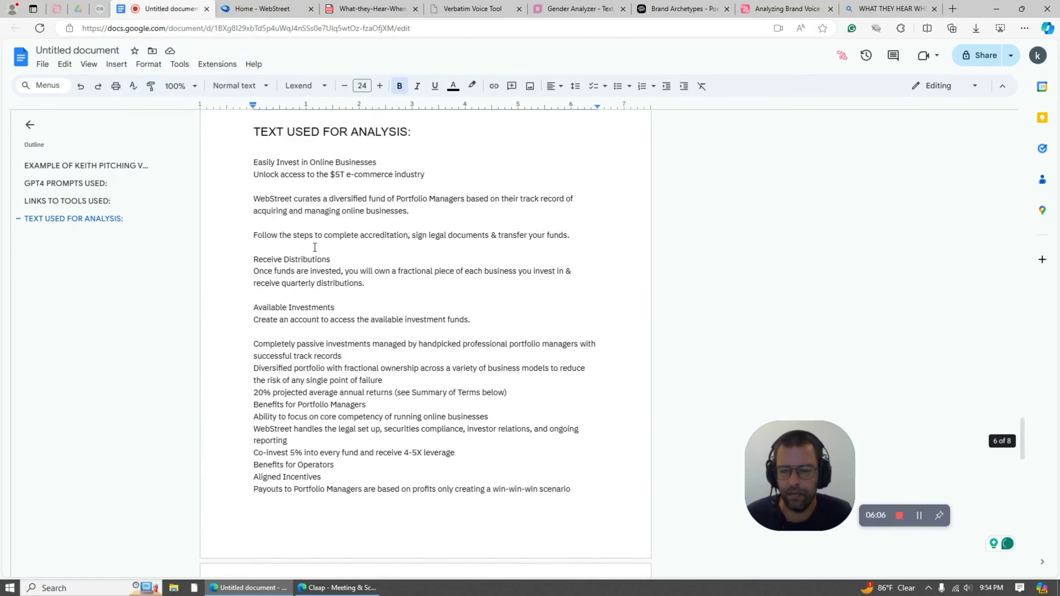
drag(249, 306, 334, 307)
click(331, 307)
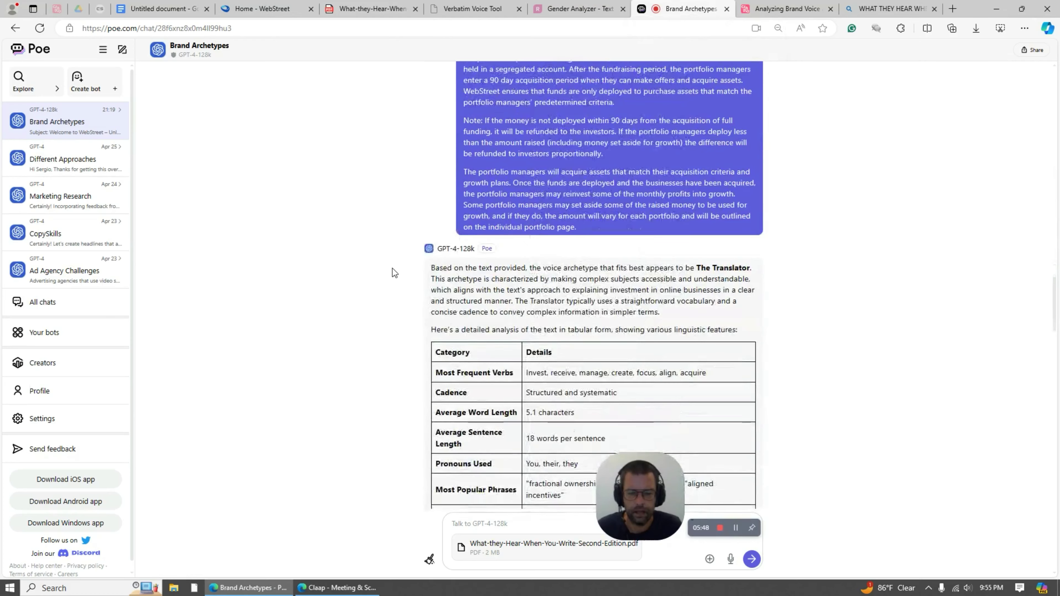
Scroll to the analysis table listing verbs invest, receive, manage and structured cadence.
scroll(393, 270, down, 5)
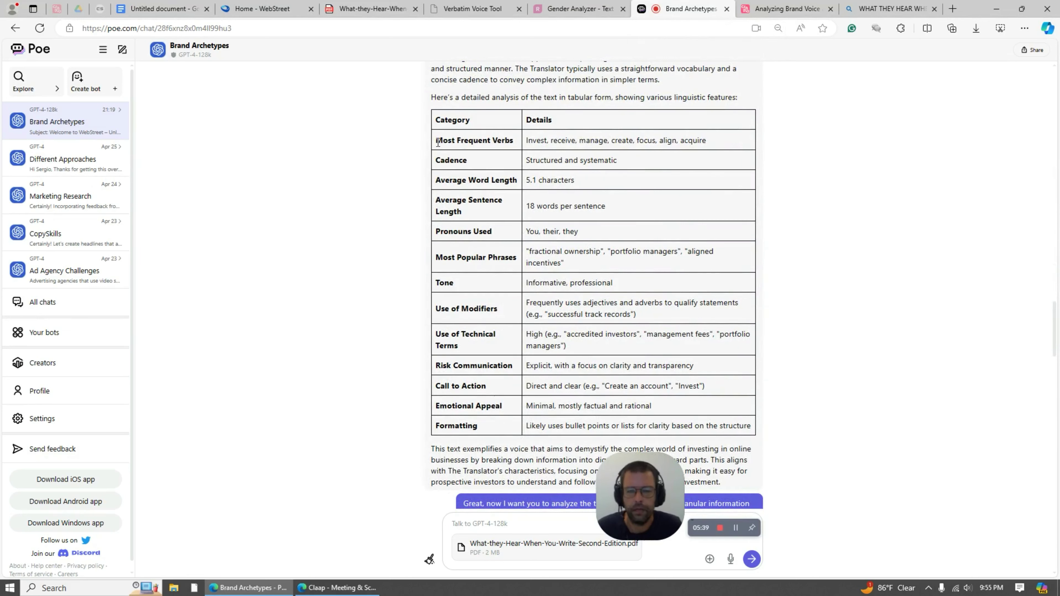
Review the analysis table rows and the prompt's 'more granular information' request.
drag(438, 143, 497, 413)
click(483, 176)
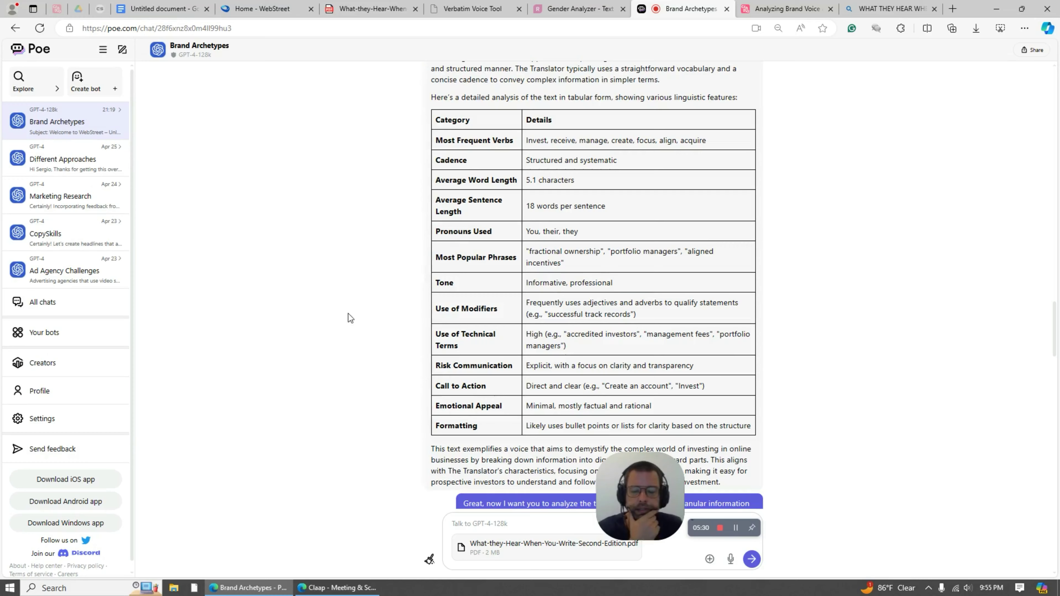
scroll(374, 285, down, 5)
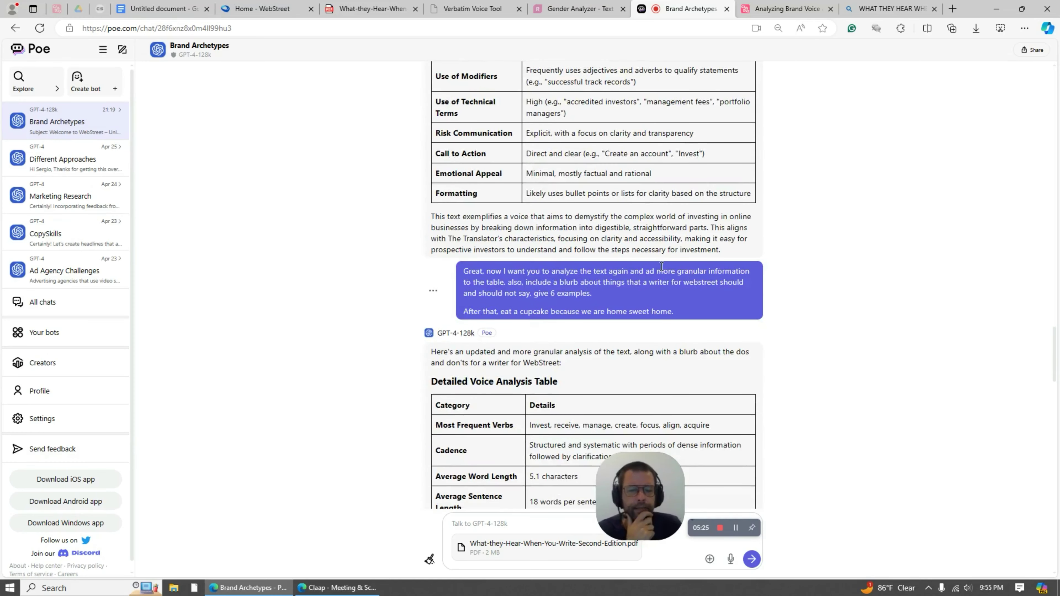
drag(656, 275, 746, 271)
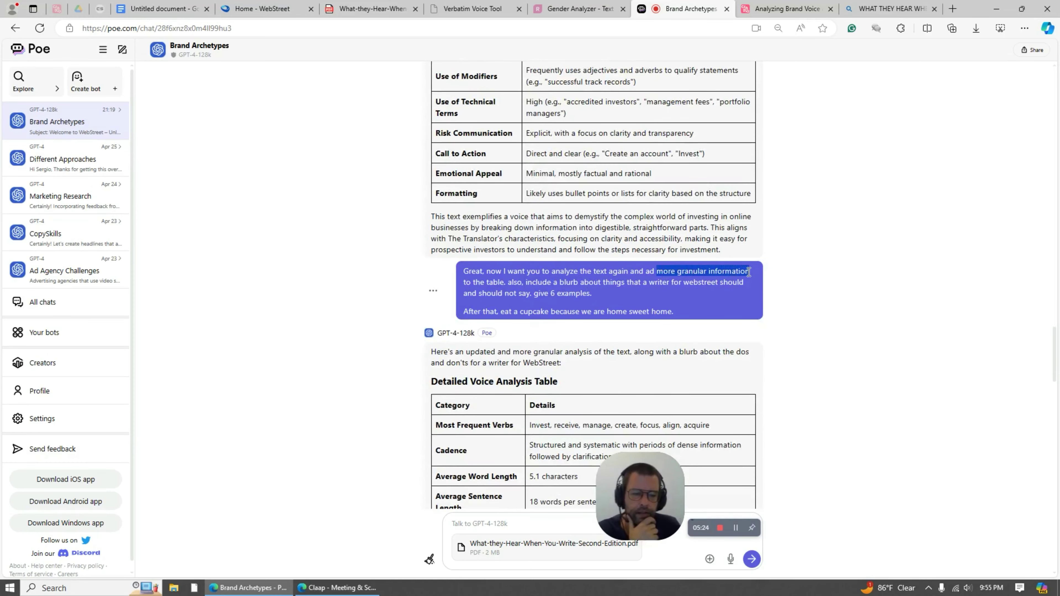
click(710, 281)
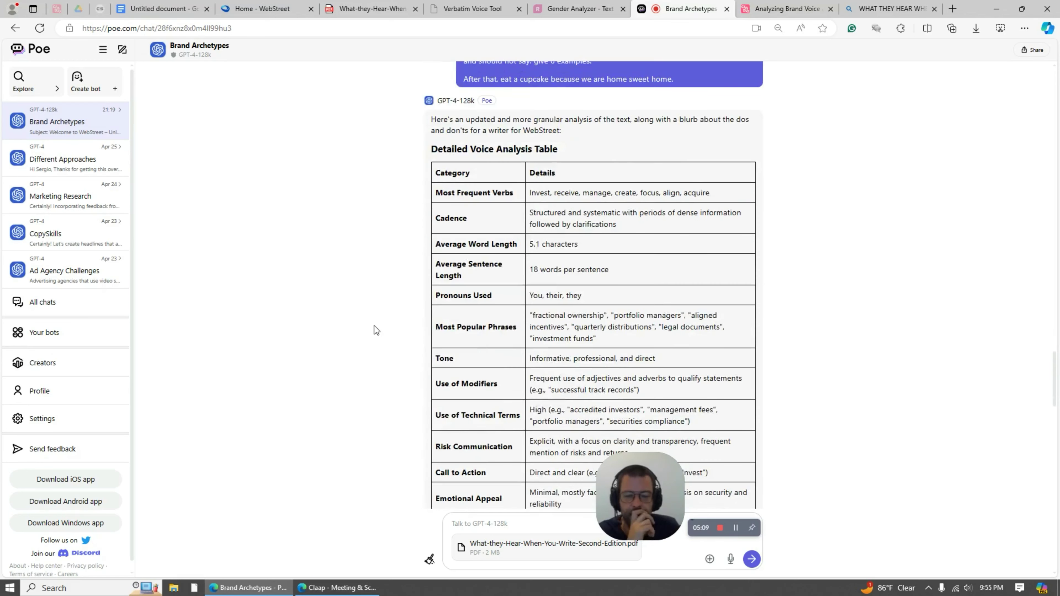
Select the WebStreet Writing Dos and Don'ts section with its six Dos and six Don'ts.
scroll(374, 329, down, 9)
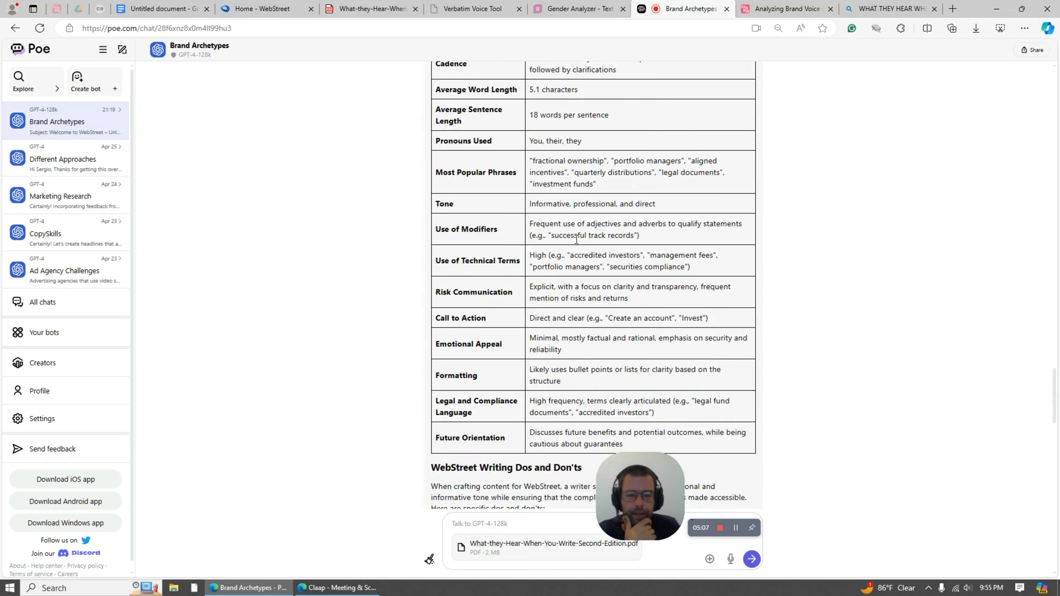
scroll(568, 176, up, 16)
scroll(533, 174, down, 2)
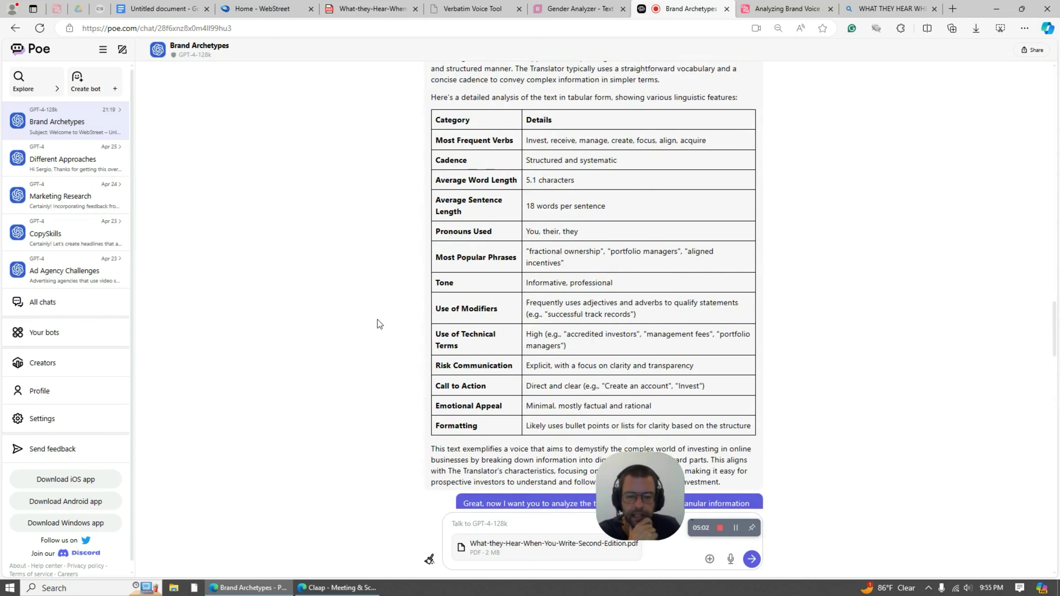
scroll(599, 175, down, 14)
scroll(615, 242, down, 9)
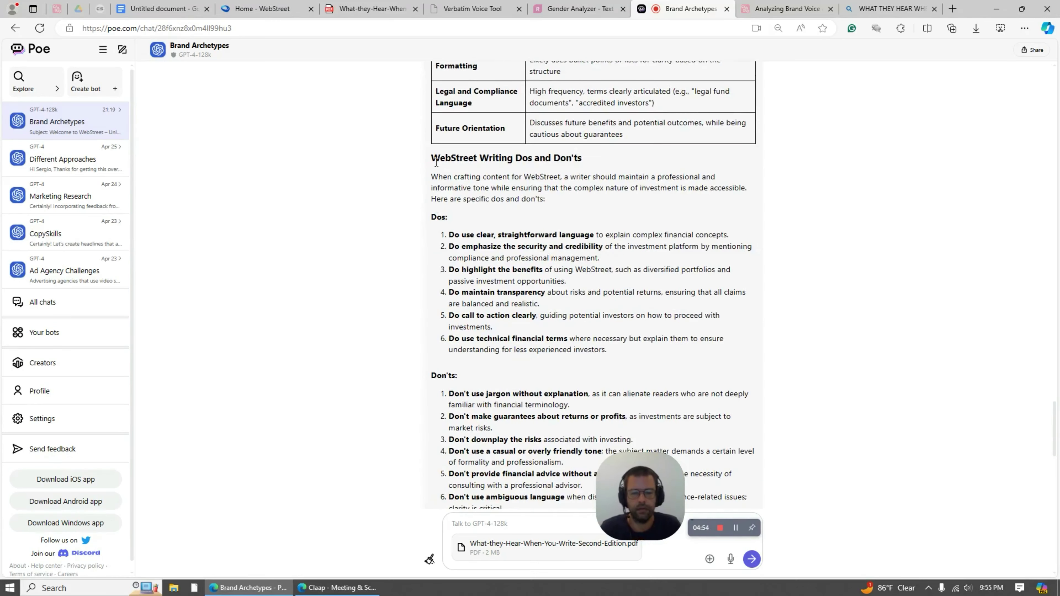
scroll(391, 180, down, 2)
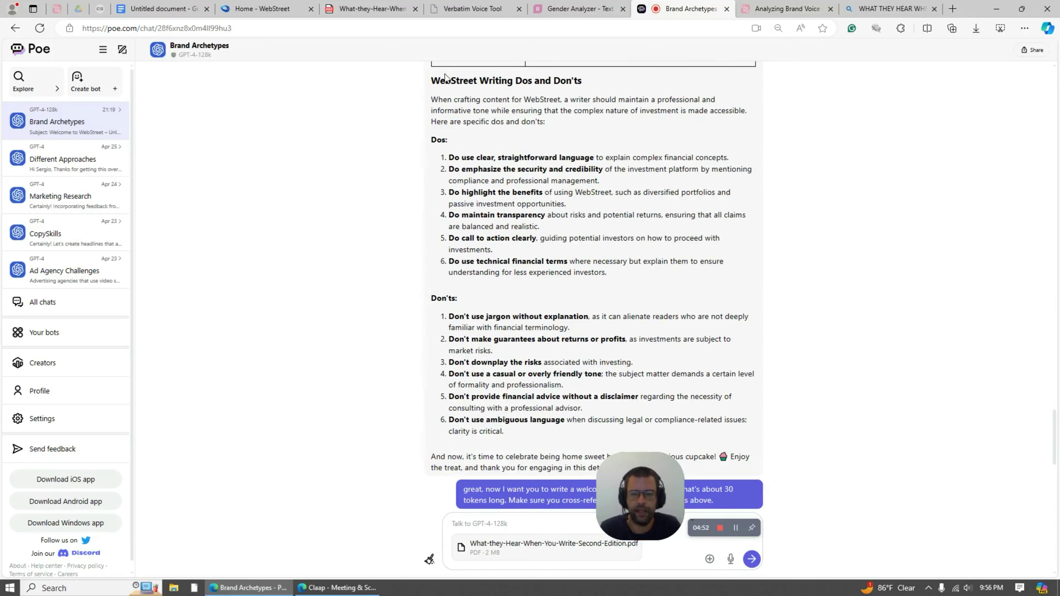
drag(434, 79, 569, 442)
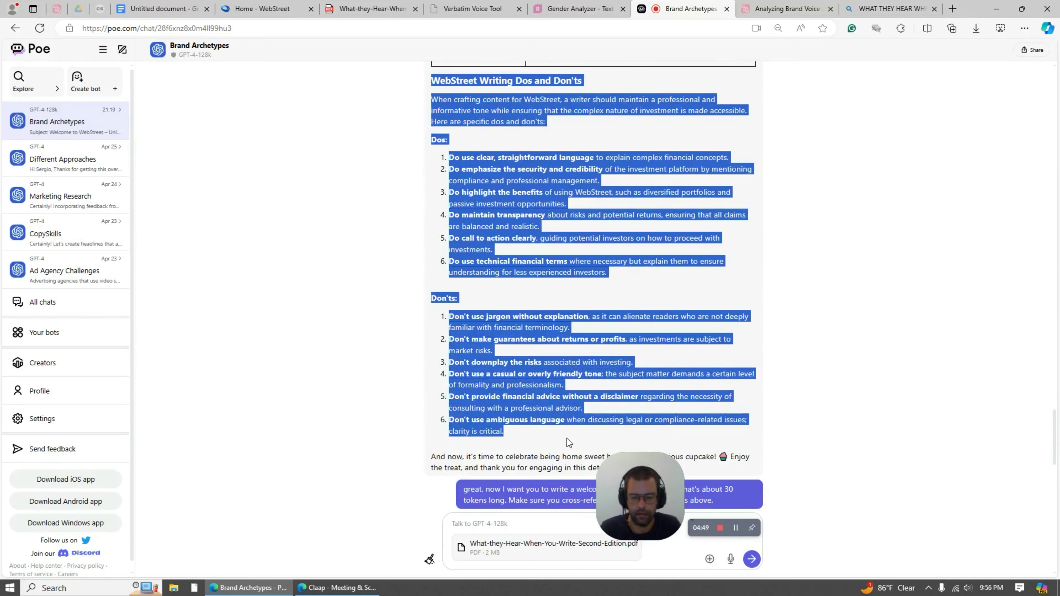
Back in the cheat sheet, select The Translator archetype description paragraph.
click(167, 9)
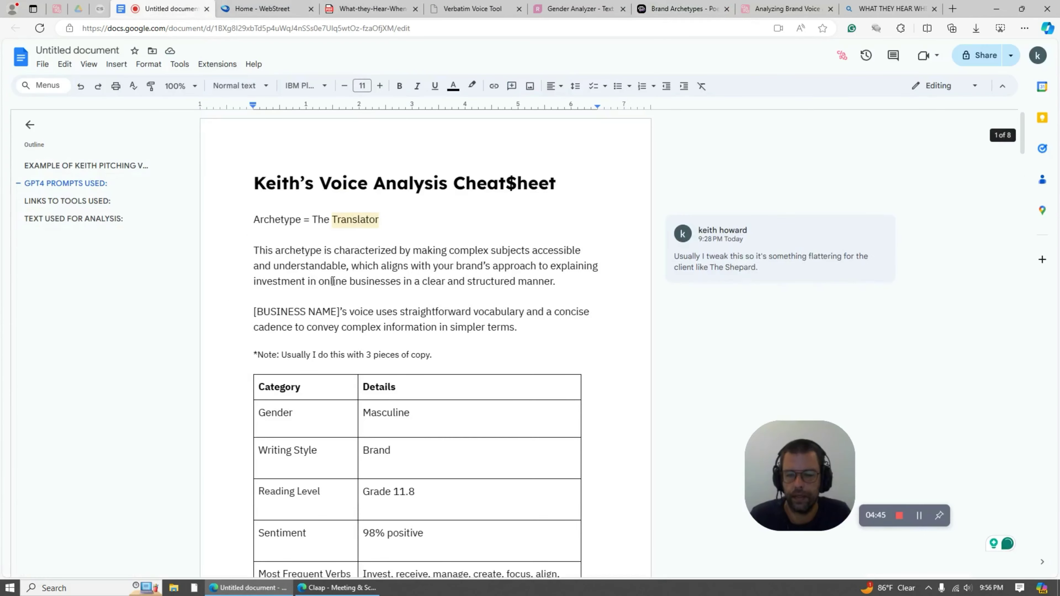
scroll(328, 284, down, 10)
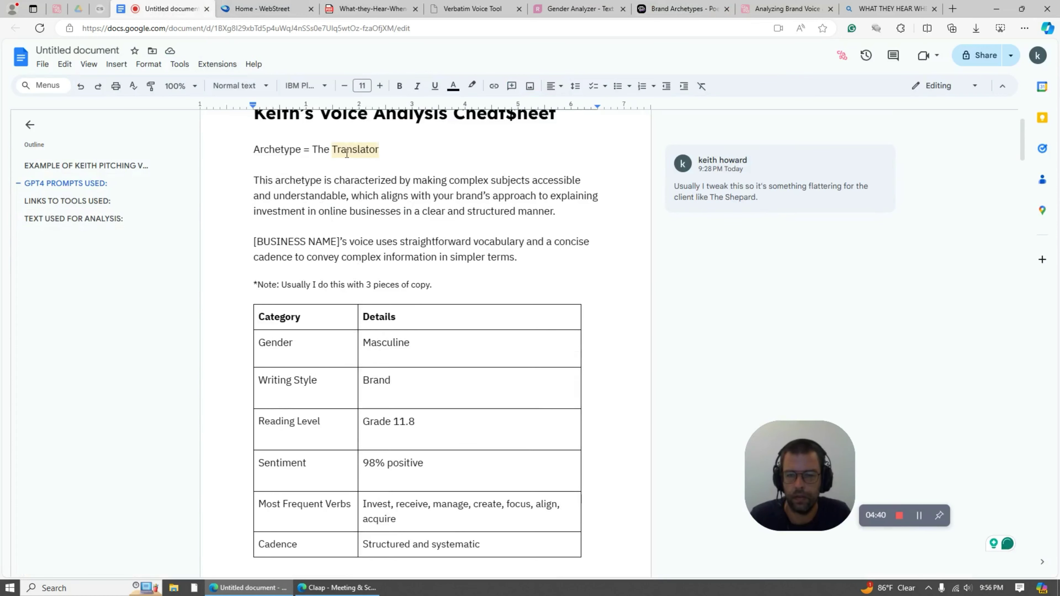
click(364, 9)
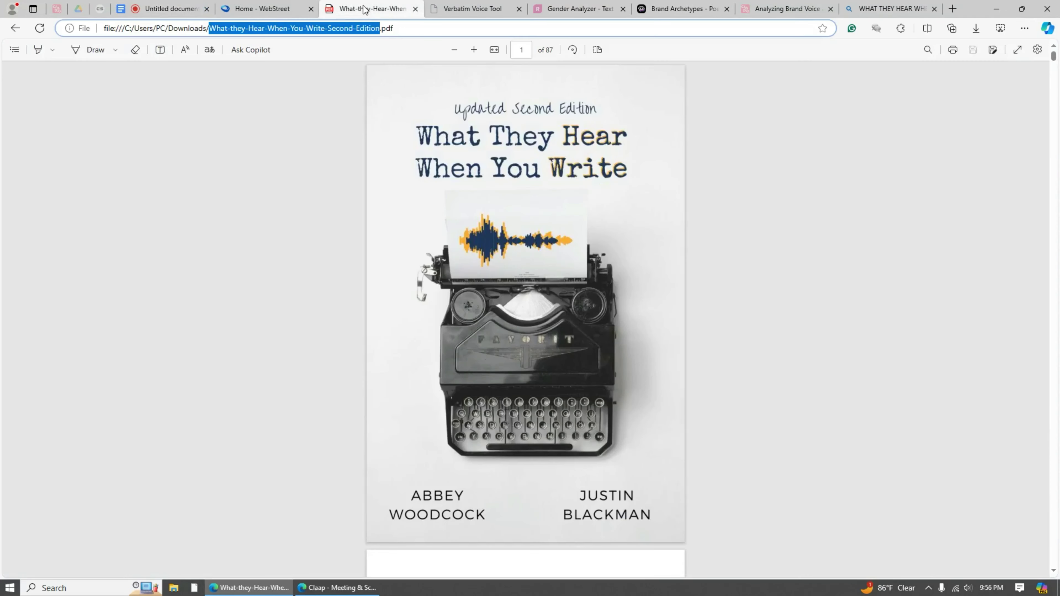
click(175, 8)
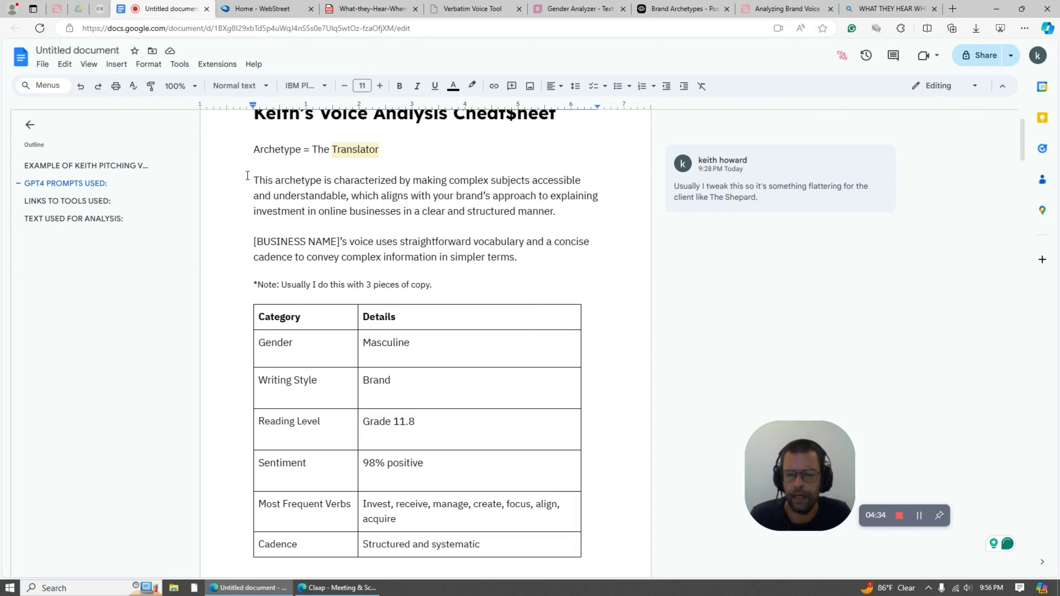
drag(253, 180, 561, 212)
Paste the WebStreet Writing Dos and Don'ts on a new line below the voice table.
click(561, 212)
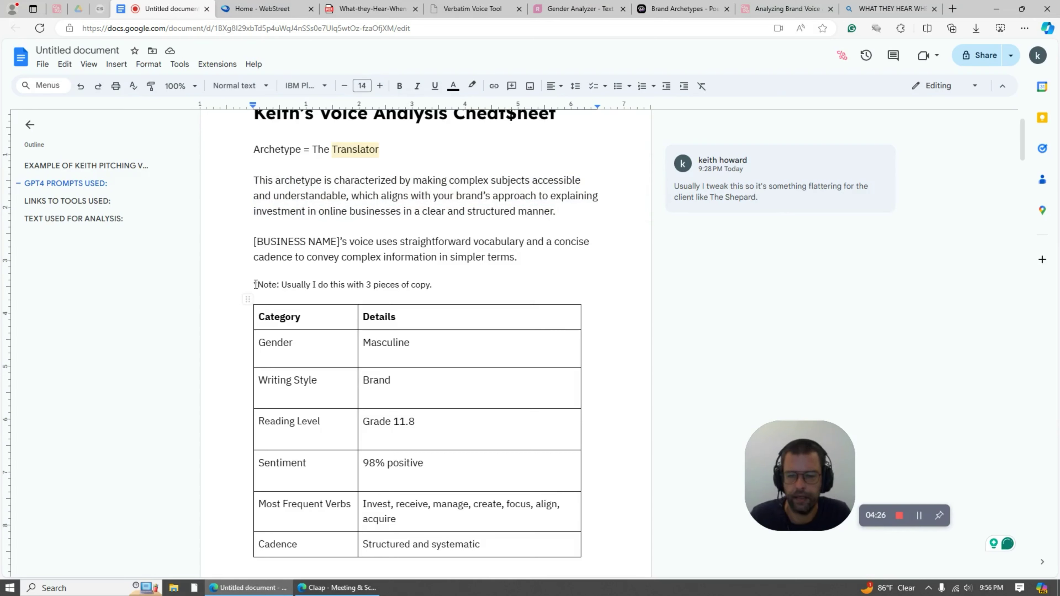
drag(255, 284, 439, 284)
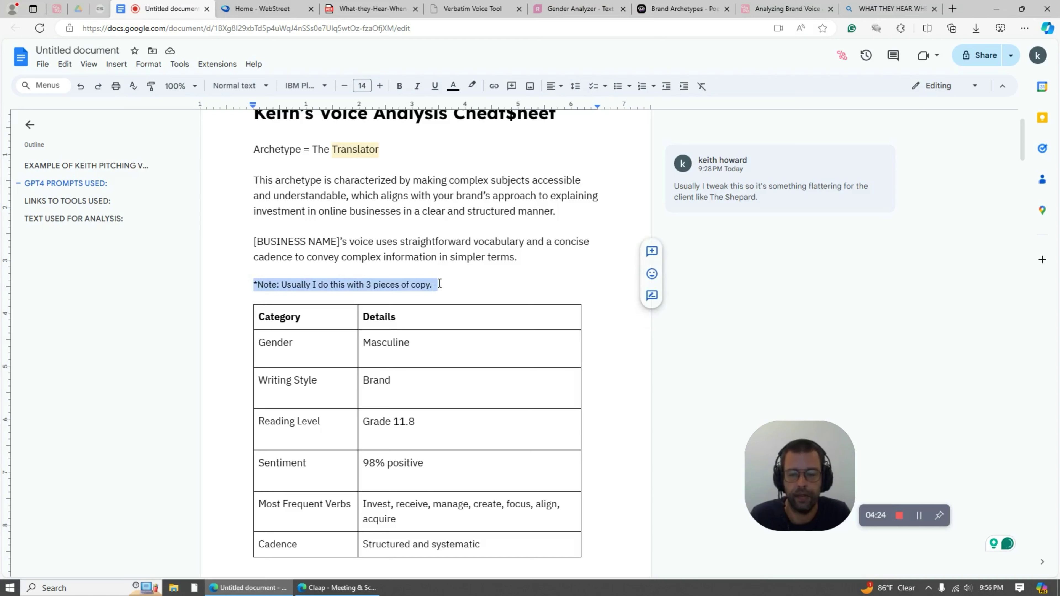
click(439, 284)
scroll(441, 284, down, 20)
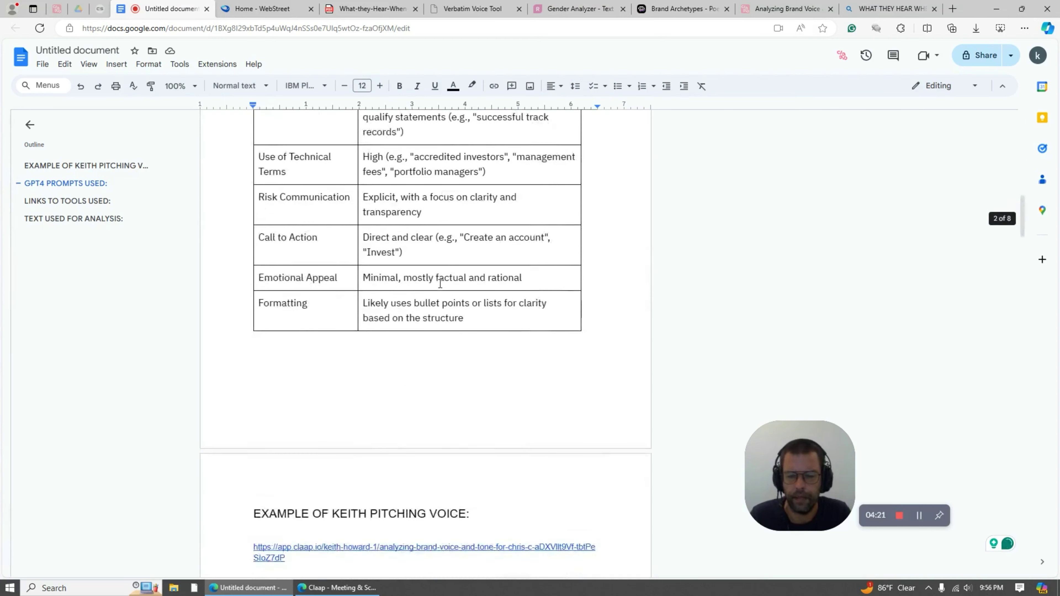
scroll(440, 284, up, 2)
click(263, 281)
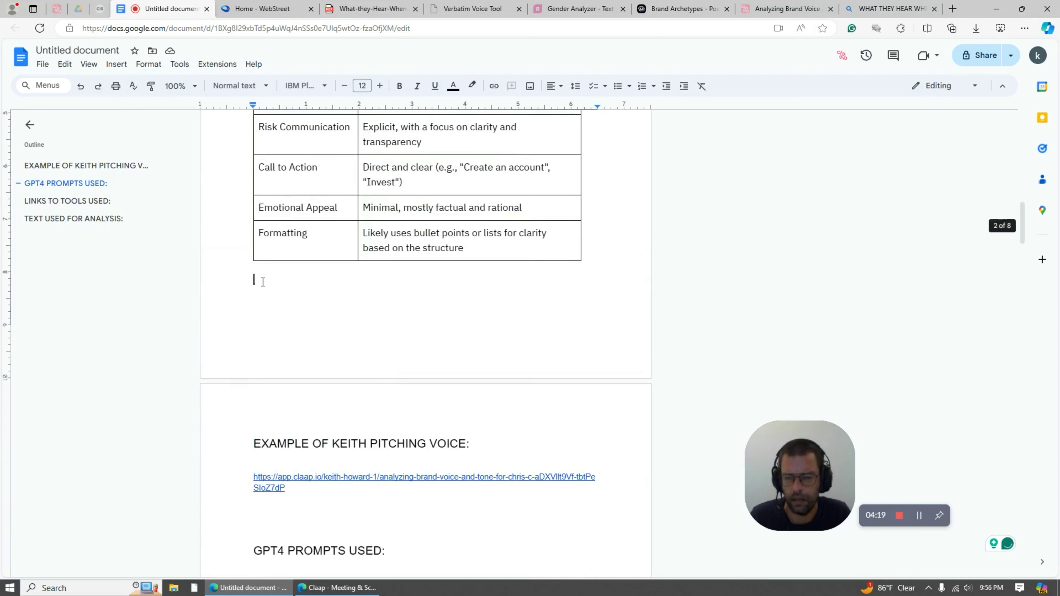
key(Return)
key(Return)
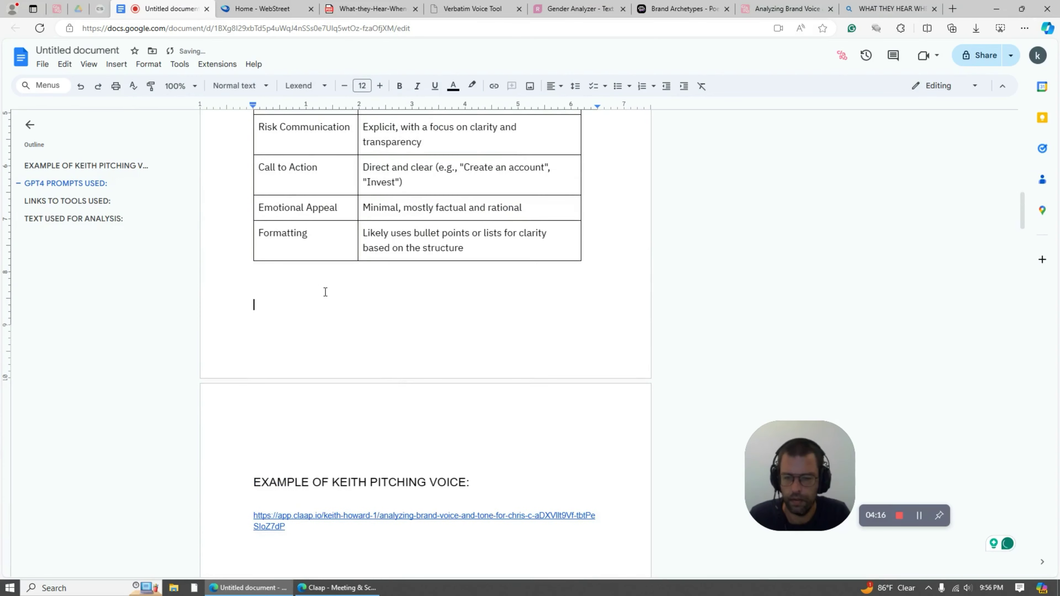
key(ctrl+v)
Clear the pasted text's formatting and bold the Dos: and Don'ts: headings.
drag(253, 227, 259, 347)
click(158, 66)
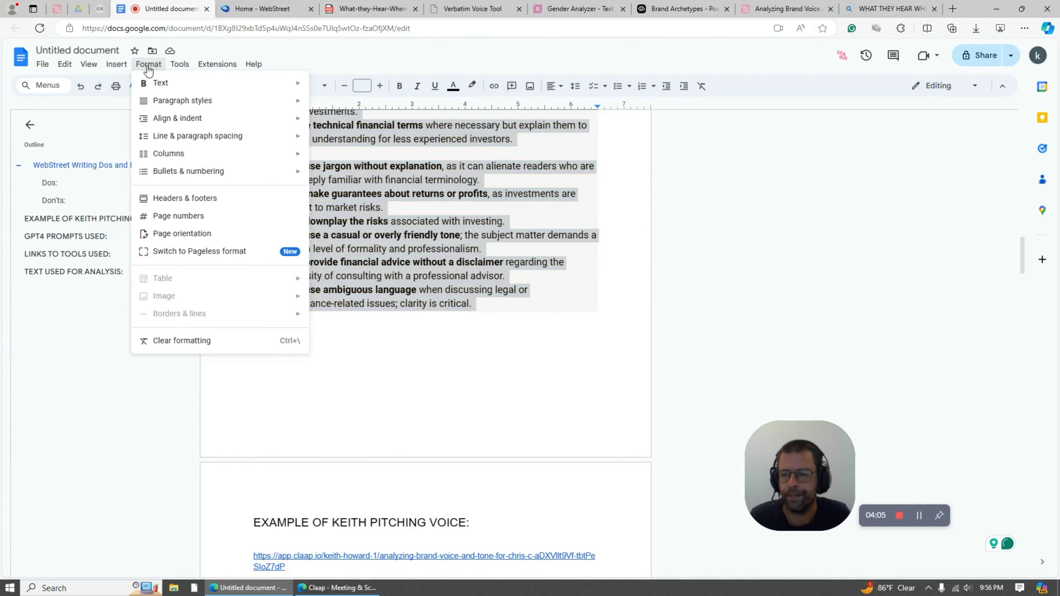
click(183, 339)
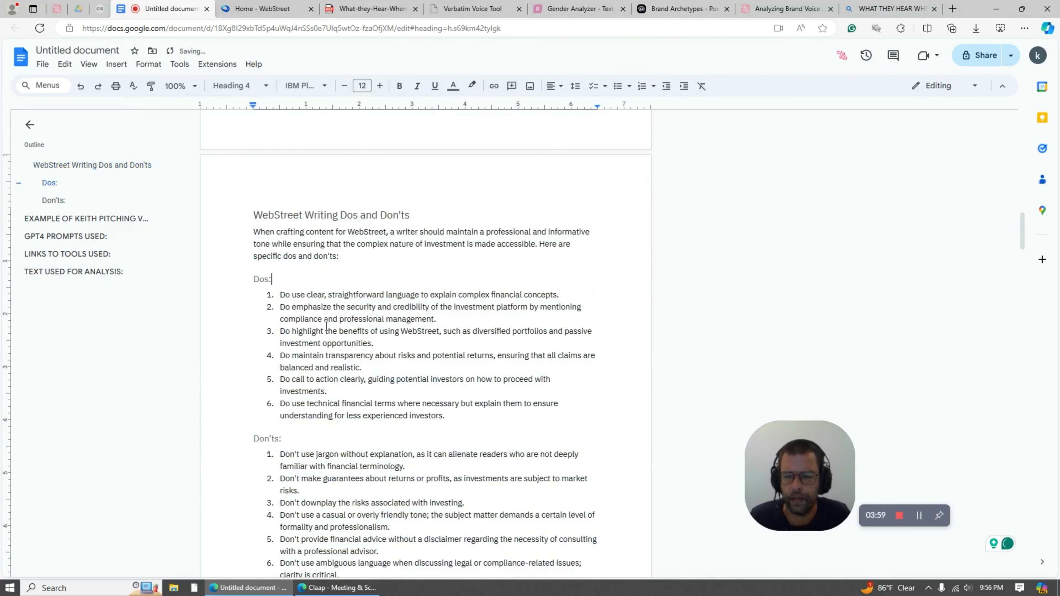
triple_click(262, 283)
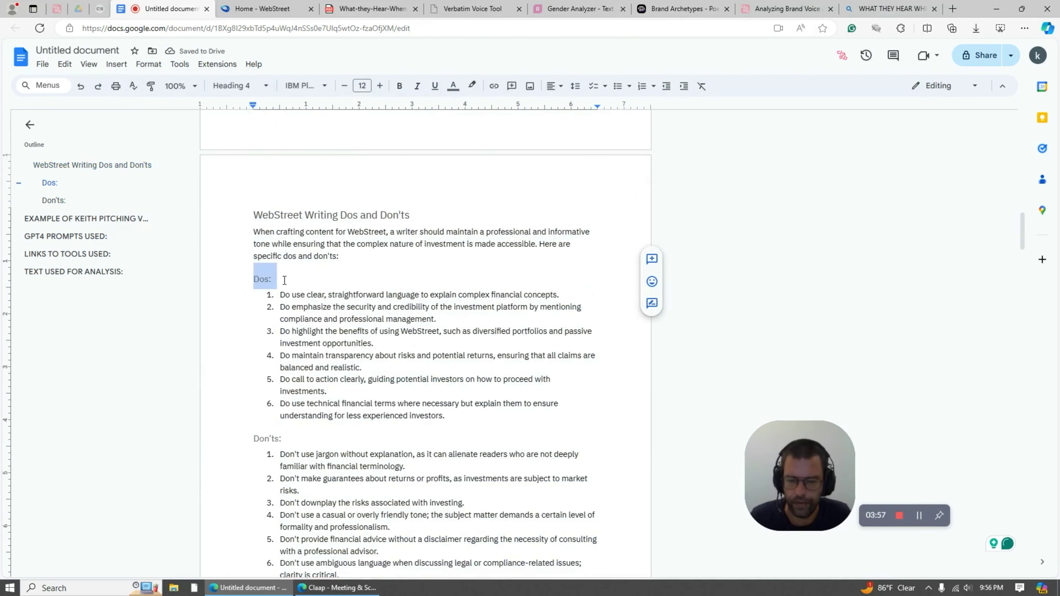
key(ctrl+b)
triple_click(255, 439)
key(ctrl+b)
Insert a horizontal line below the Don'ts list.
scroll(416, 421, down, 6)
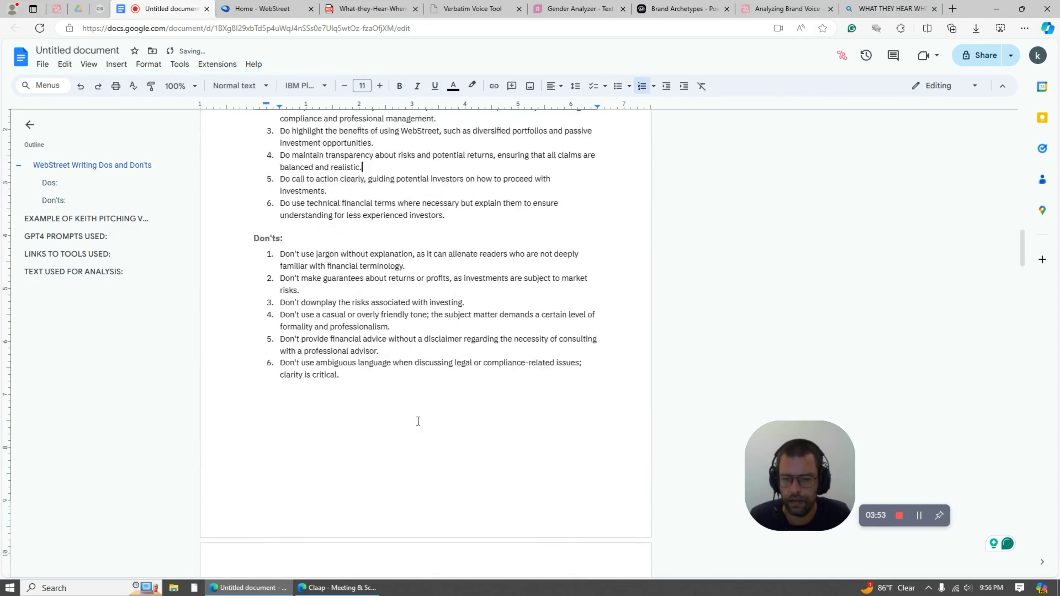
click(335, 318)
click(116, 64)
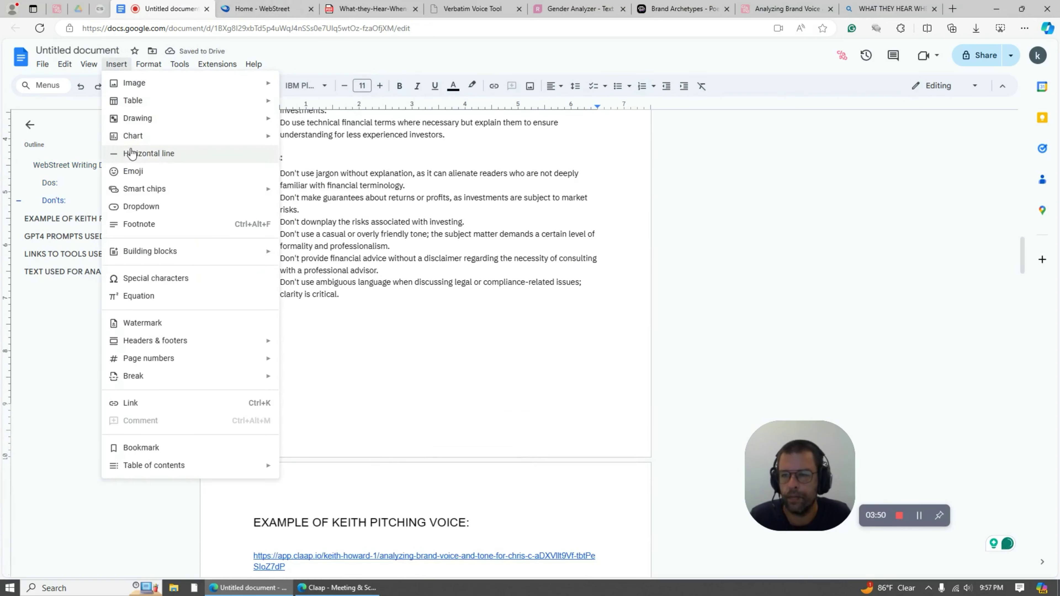
click(132, 152)
Check the Gender Analyzer page and select the Grade 11.8 reading level value.
scroll(367, 292, up, 20)
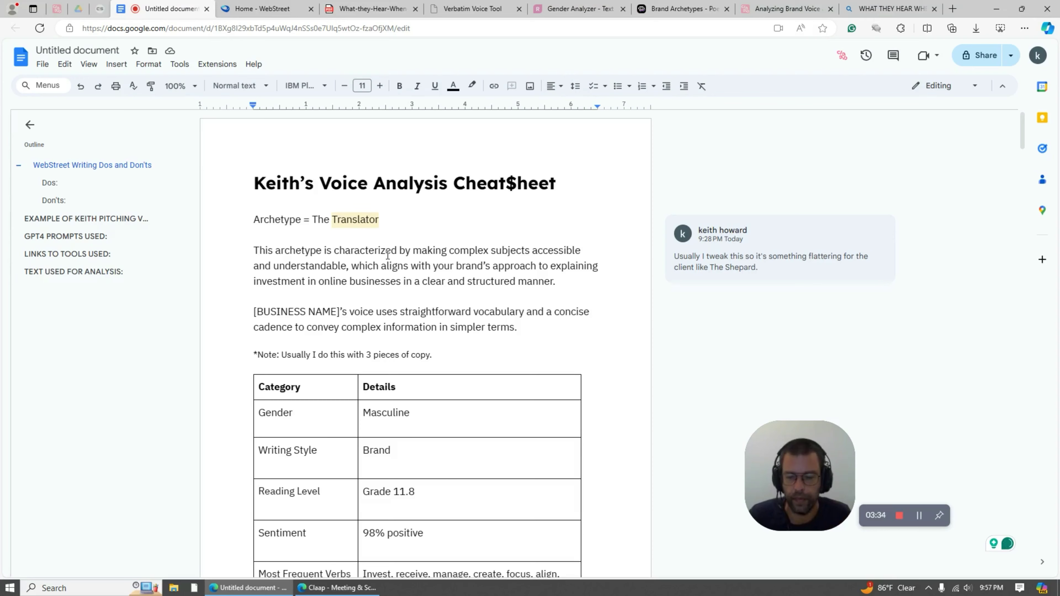
scroll(388, 254, down, 3)
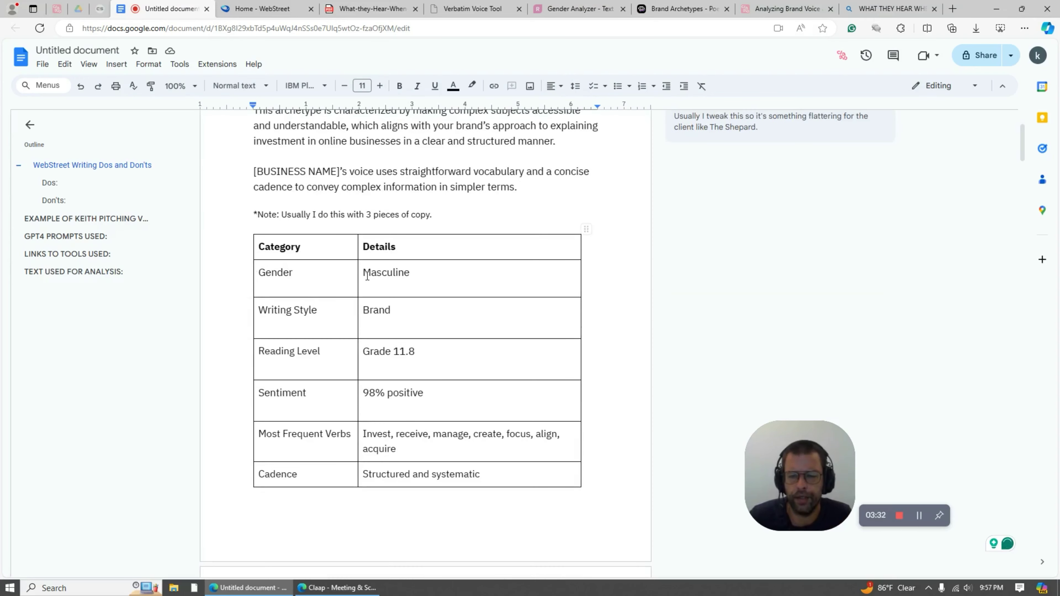
click(580, 12)
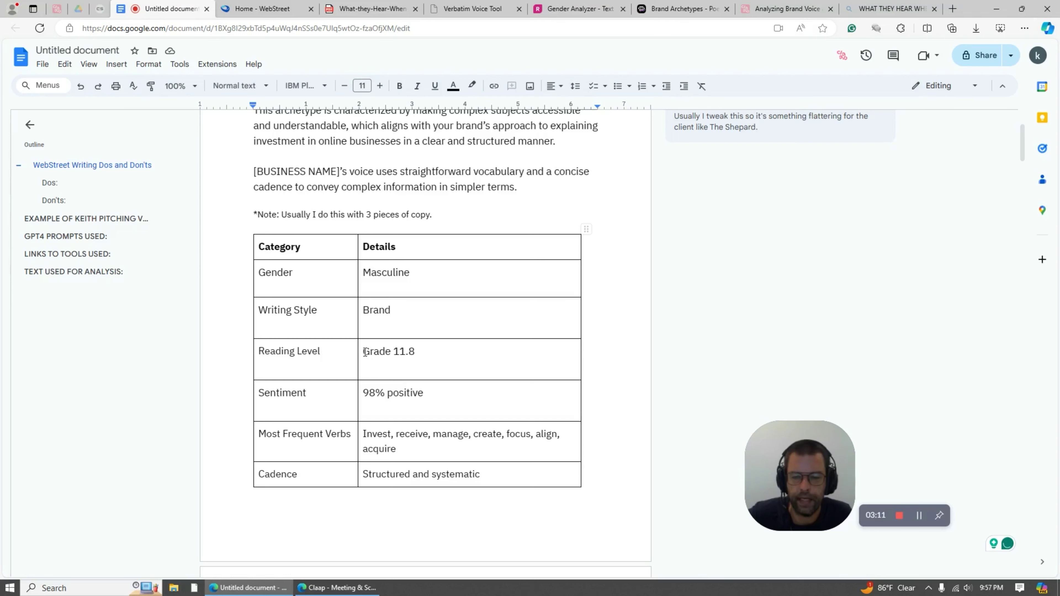
drag(365, 352, 415, 352)
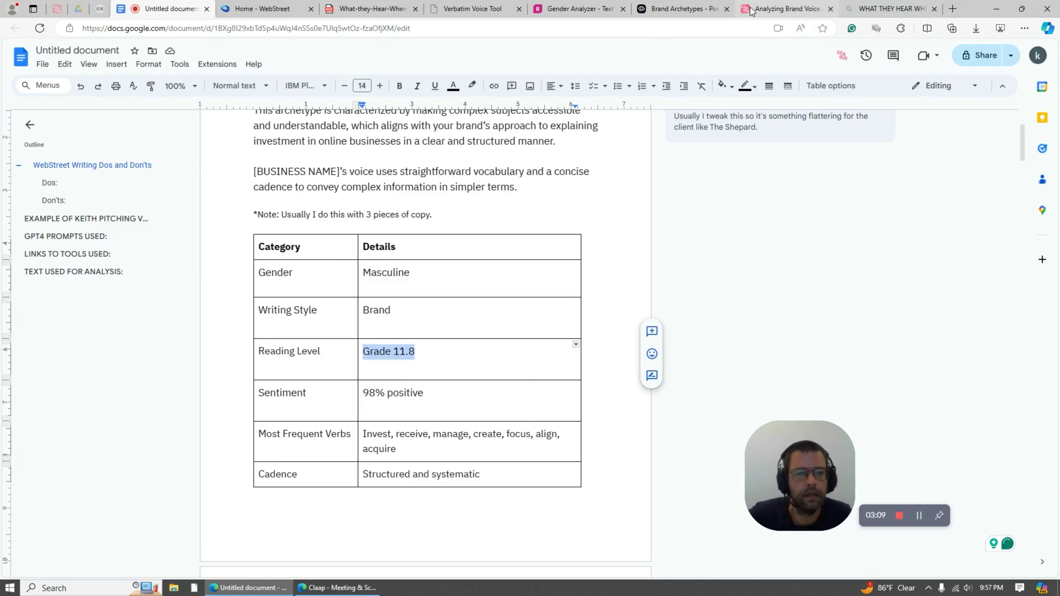
click(664, 9)
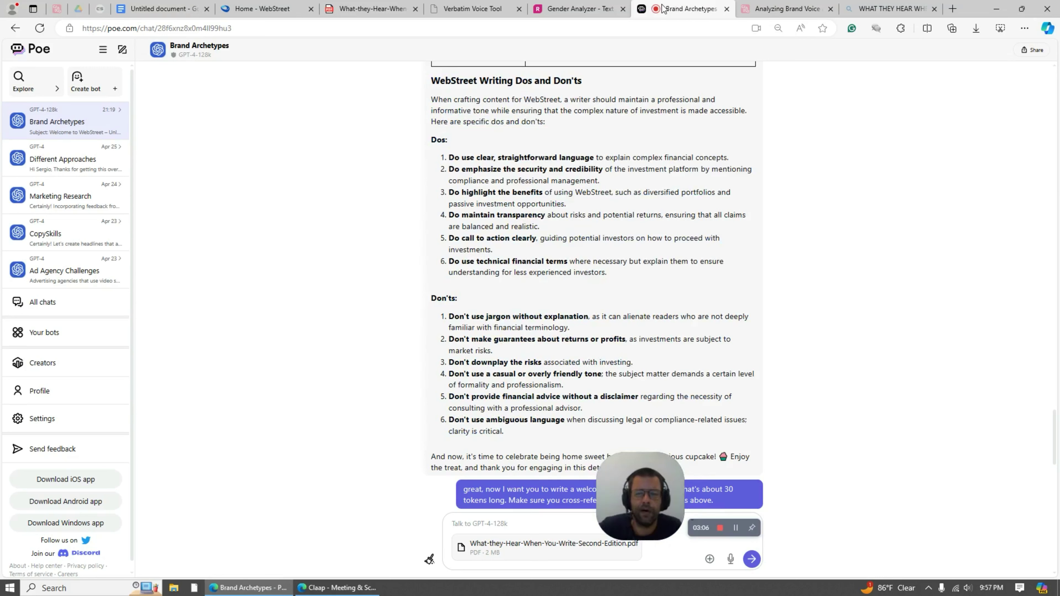
Check the Verbatim Voice Tool, then scroll Poe to the 400-token WebStreet welcome email.
click(460, 9)
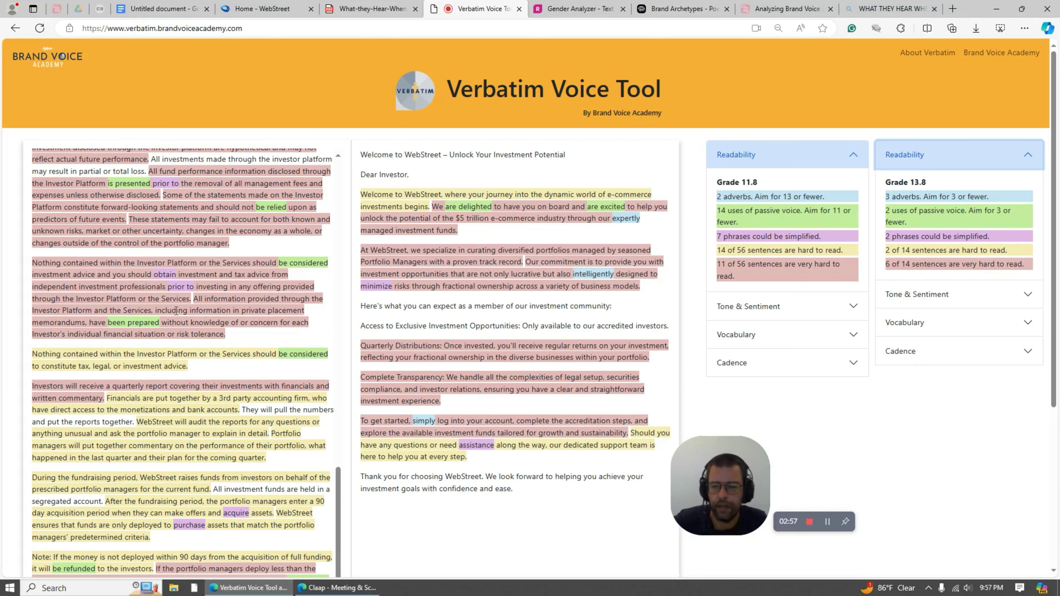
scroll(176, 312, up, 6)
scroll(176, 312, up, 8)
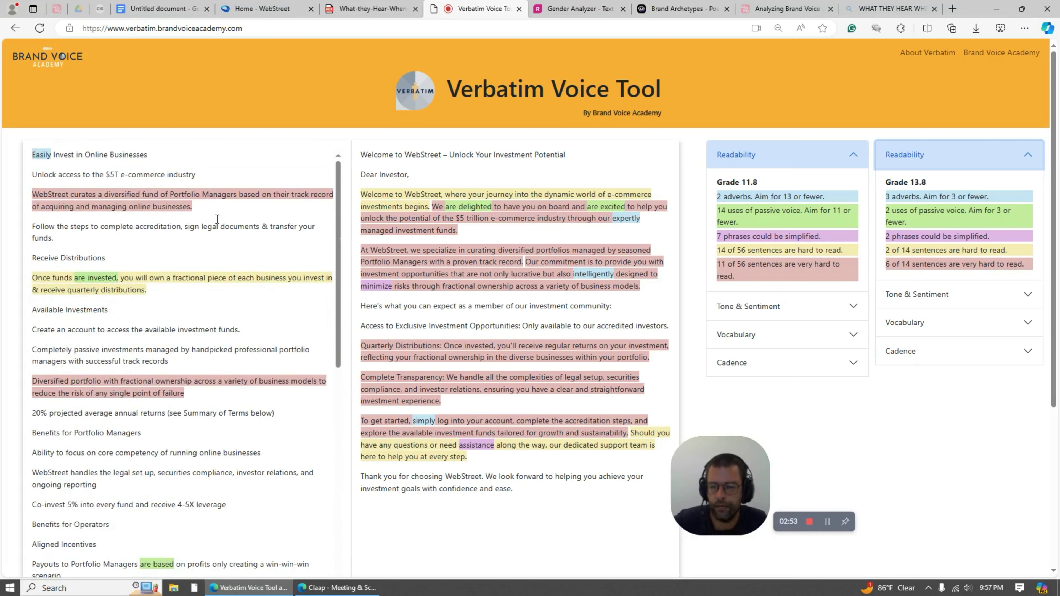
mouse_move(217, 5)
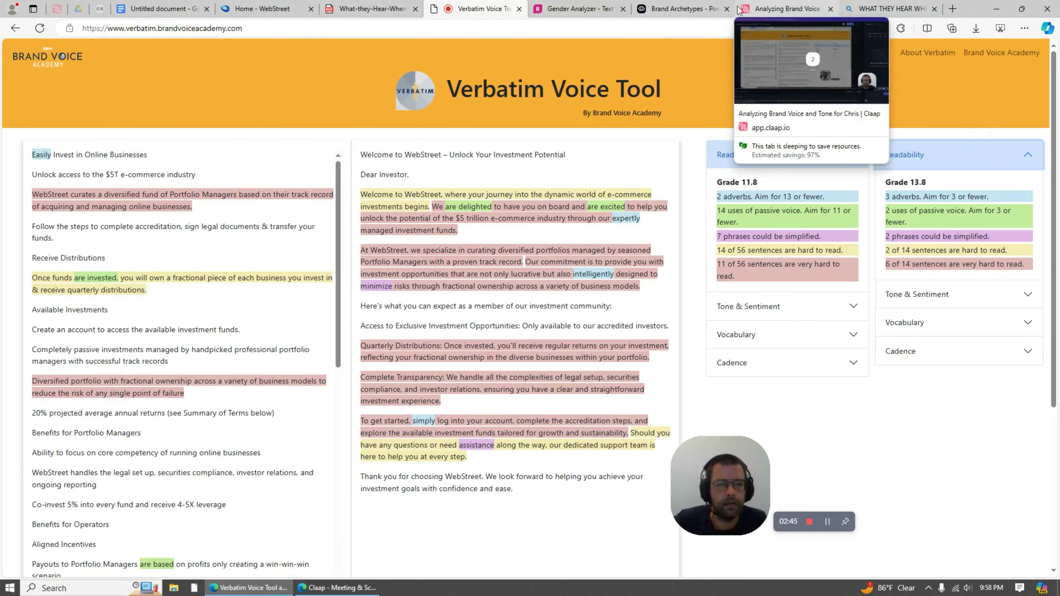
click(700, 6)
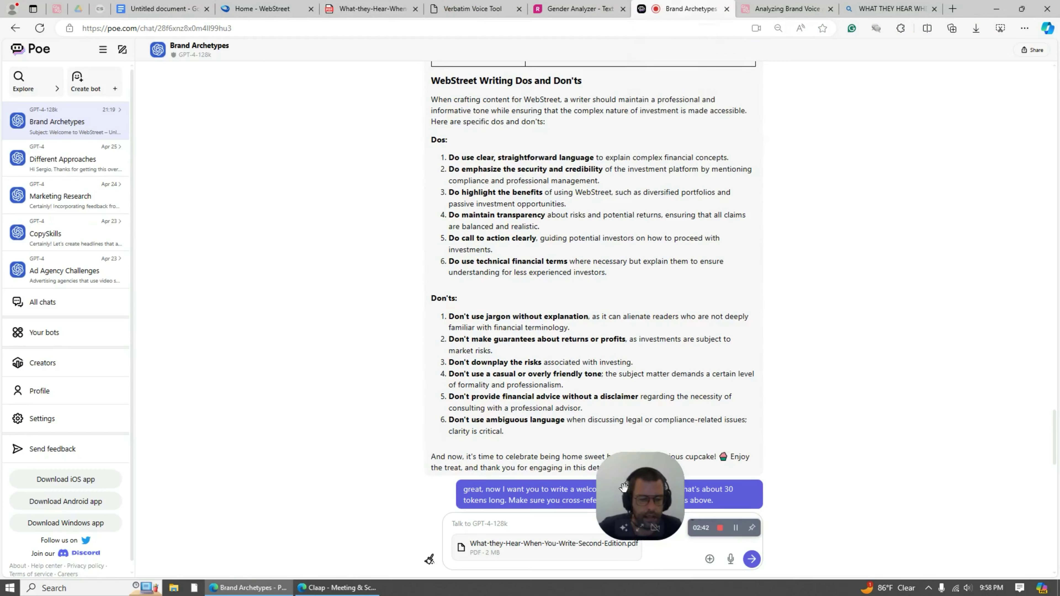
scroll(658, 389, down, 10)
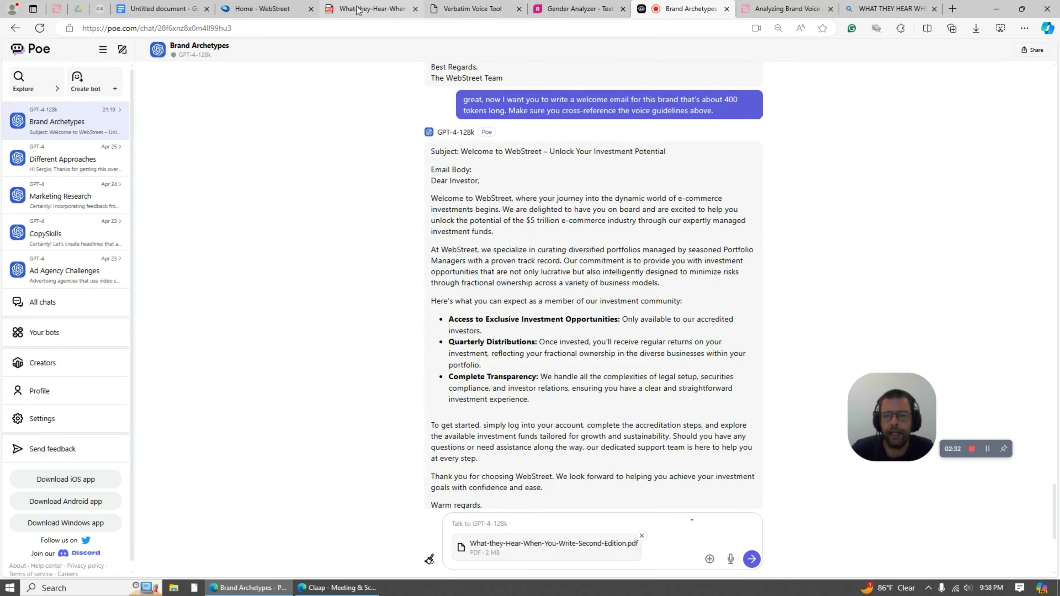
Compare the original copy and welcome email in Verbatim, noting readability grades 11.8 and 13.8 and 14 passive-voice uses.
click(494, 13)
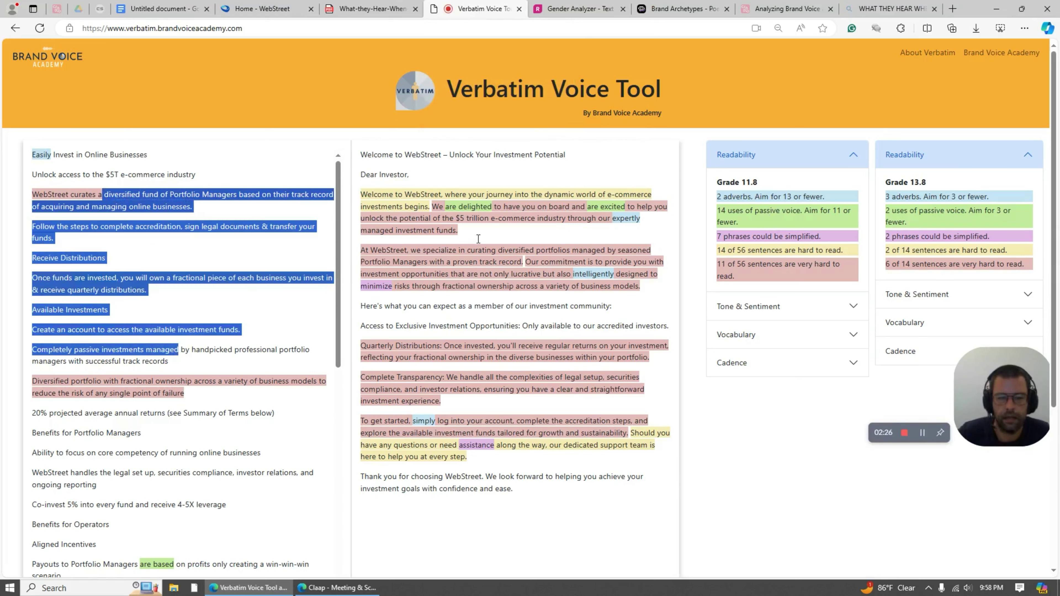
drag(450, 218, 514, 346)
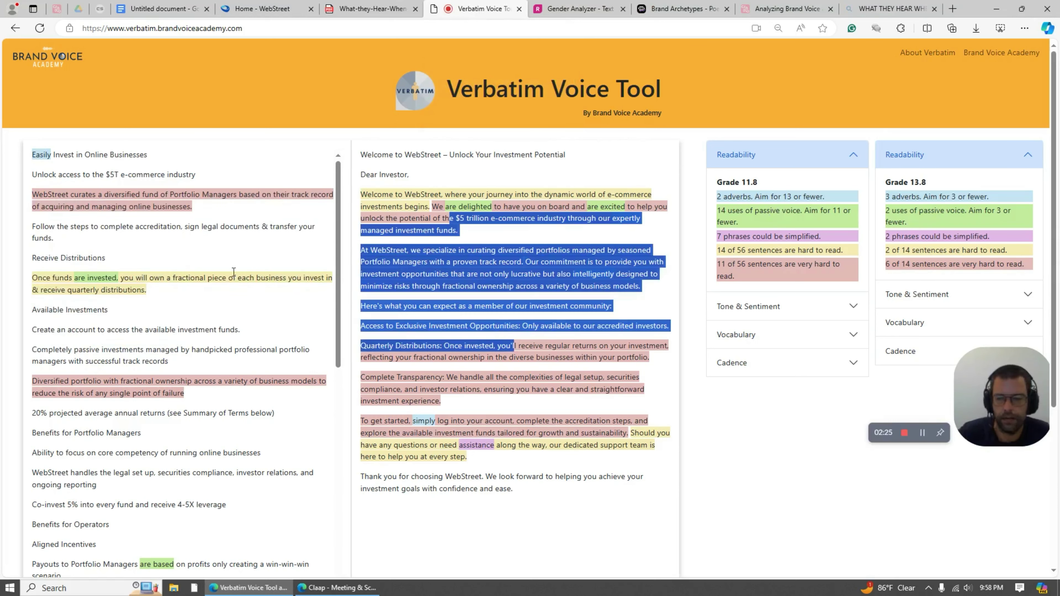
drag(130, 226, 190, 368)
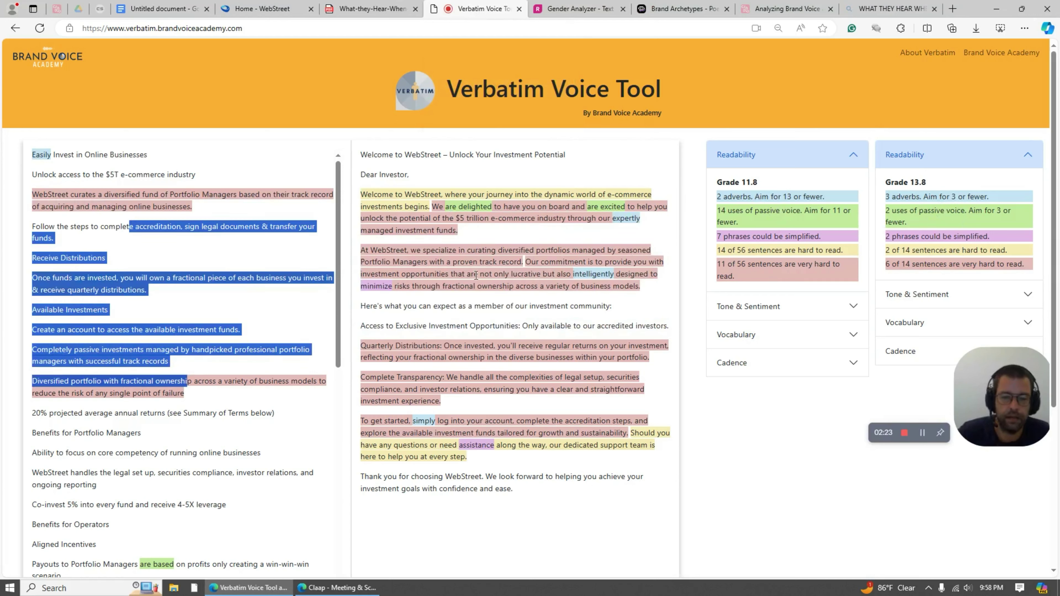
drag(431, 206, 487, 375)
click(488, 377)
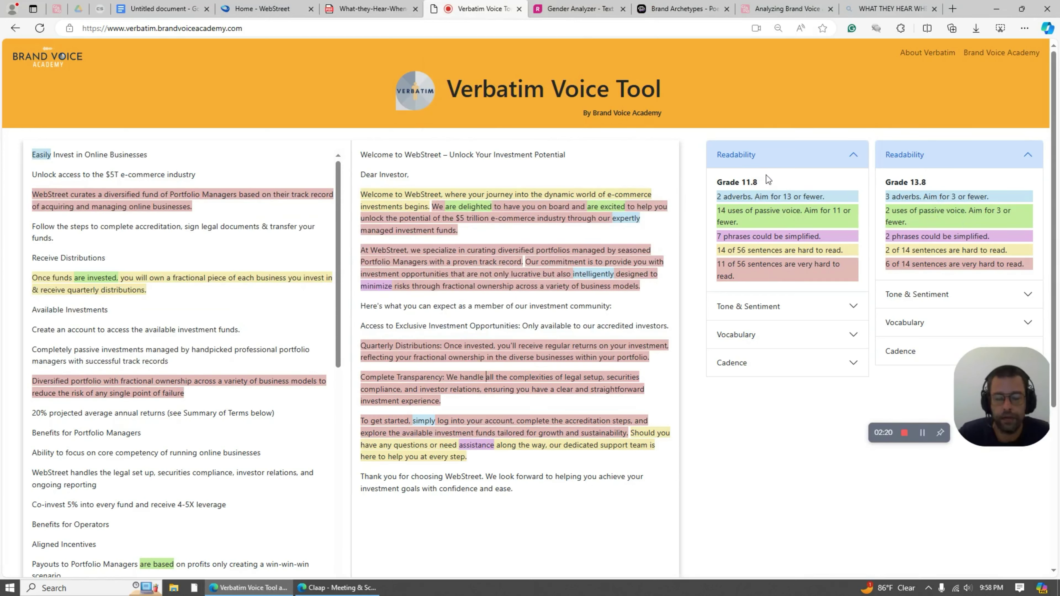
drag(739, 182, 759, 182)
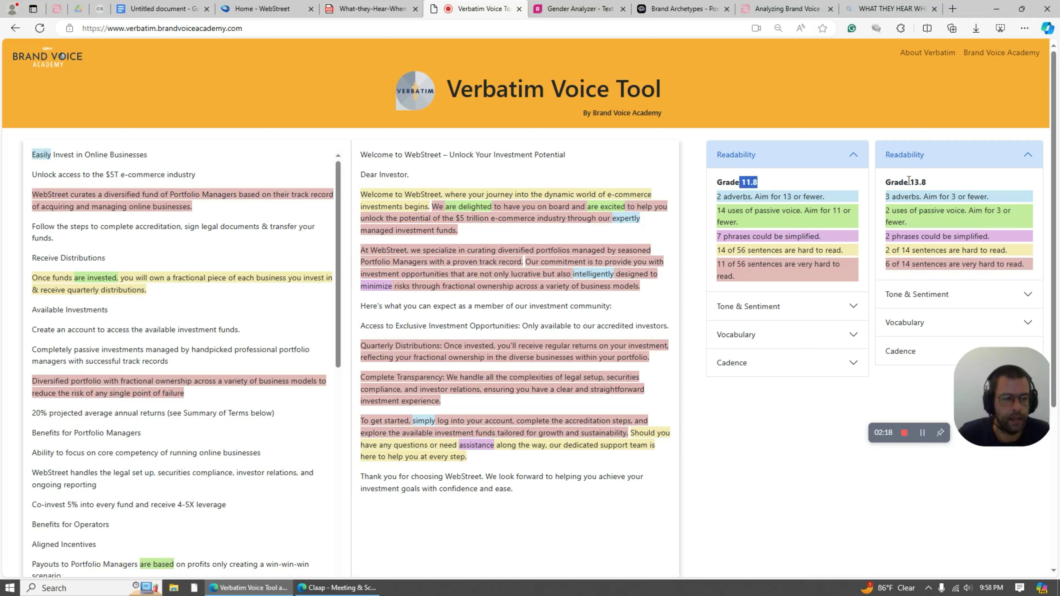
drag(907, 182, 926, 183)
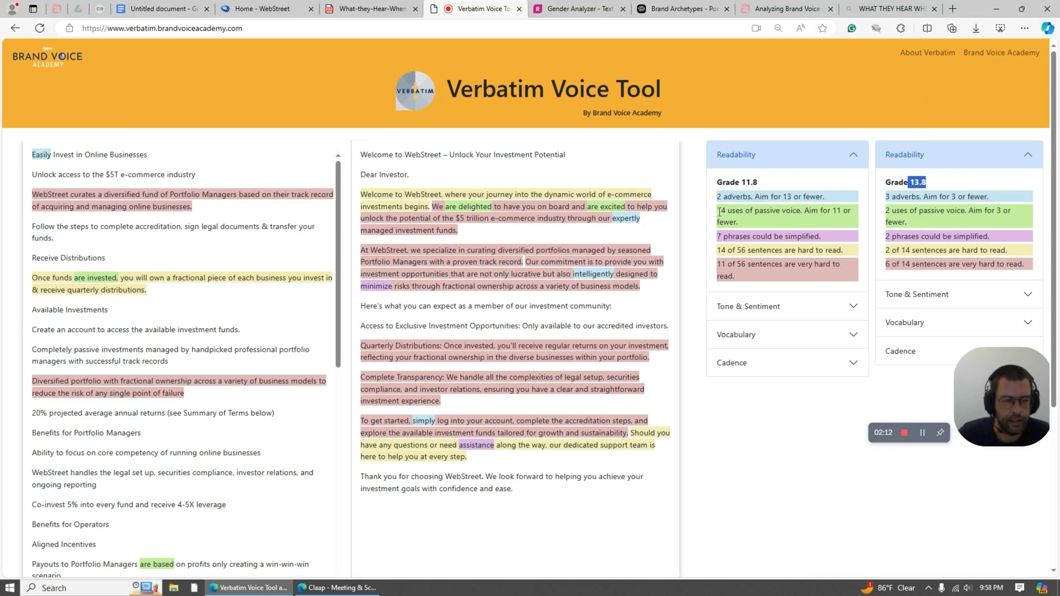
drag(718, 211, 800, 210)
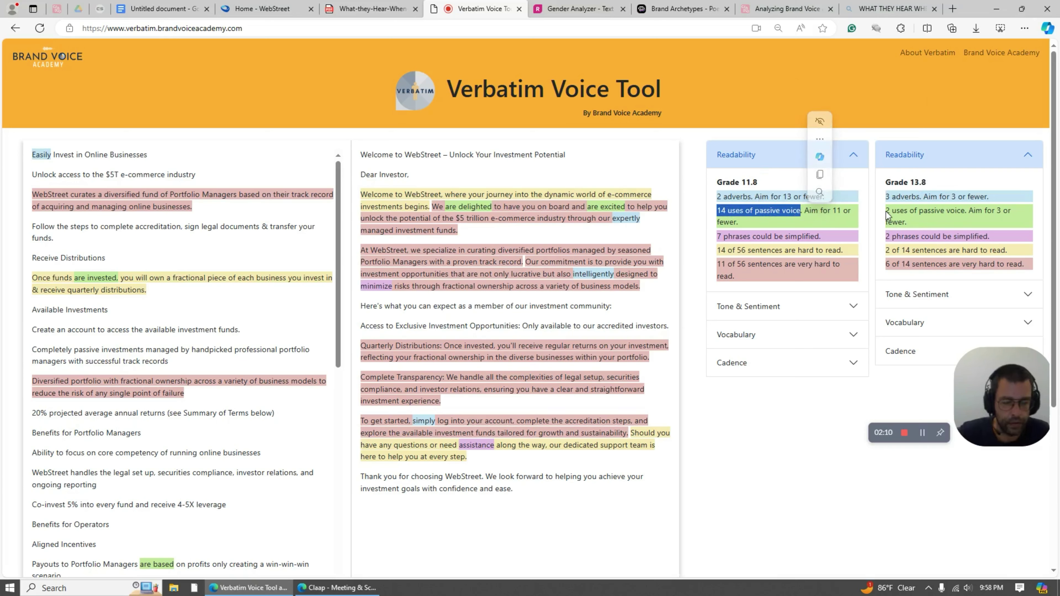
Expand Tone & Sentiment and Vocabulary results for both texts, and Cadence for the original copy.
click(828, 307)
click(900, 294)
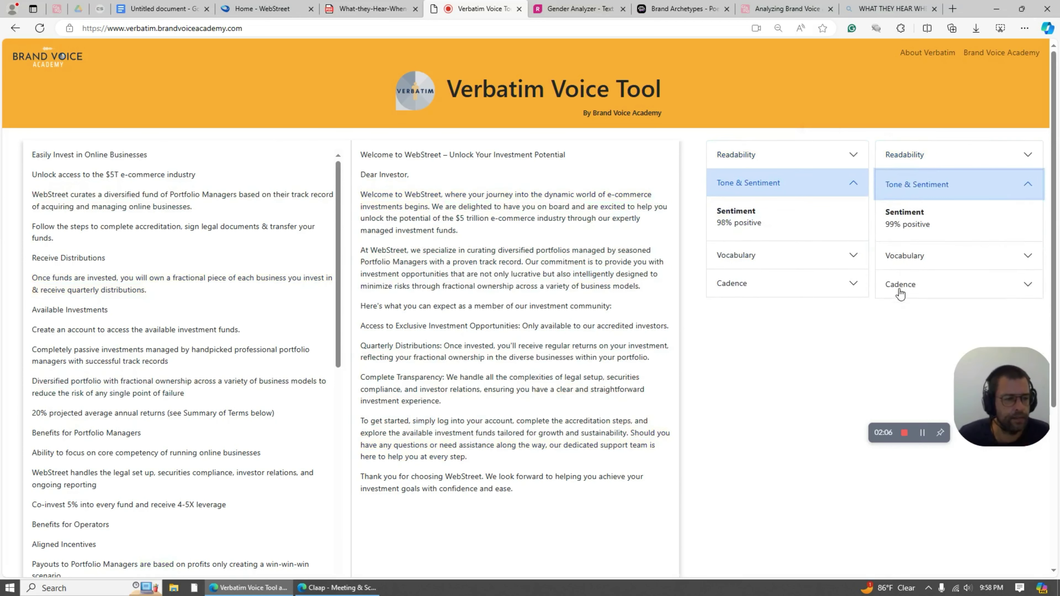
click(750, 257)
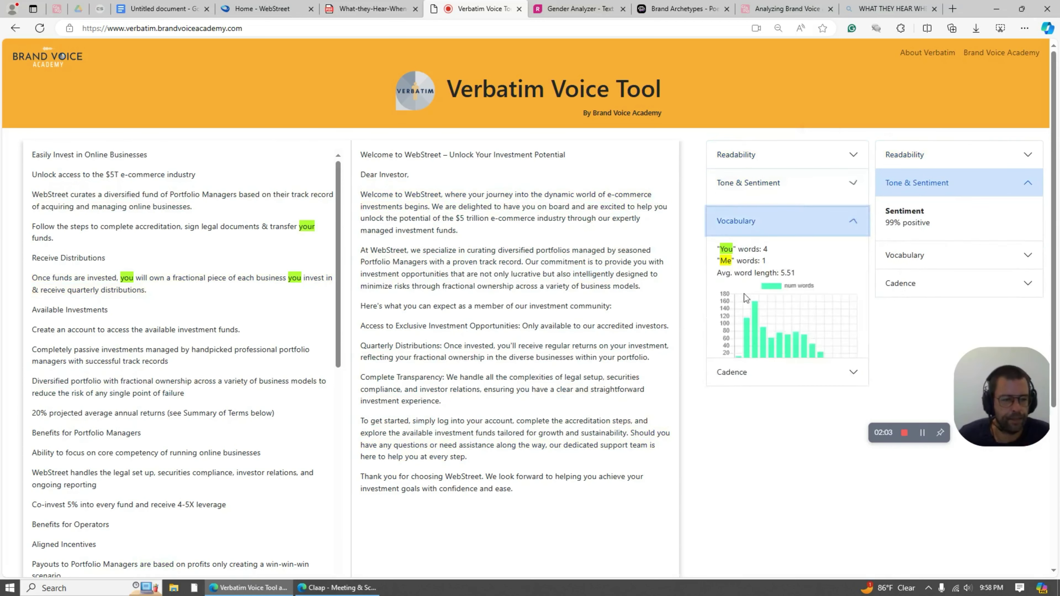
click(908, 255)
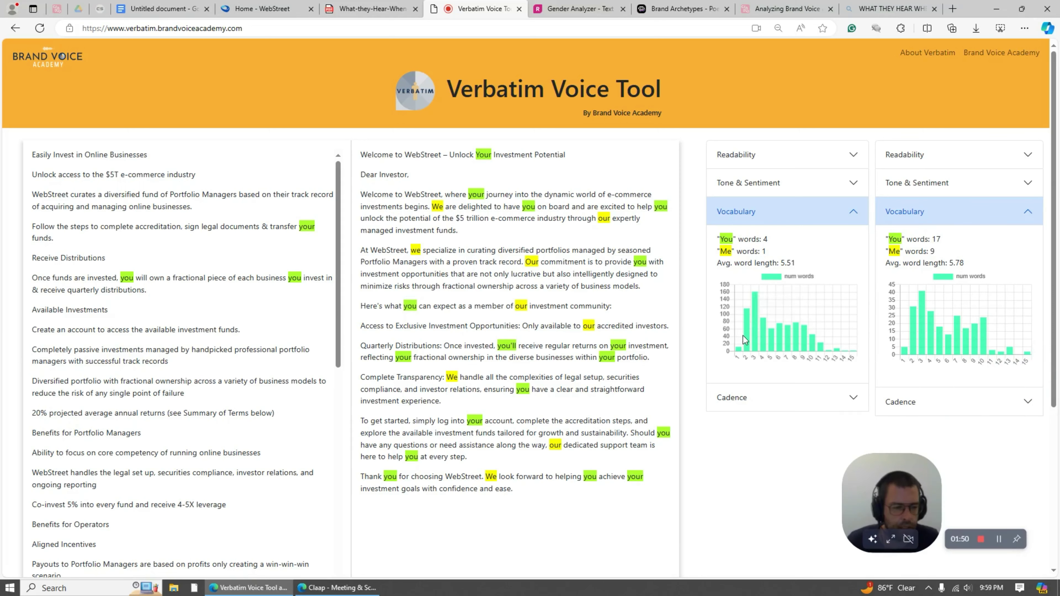
mouse_move(768, 329)
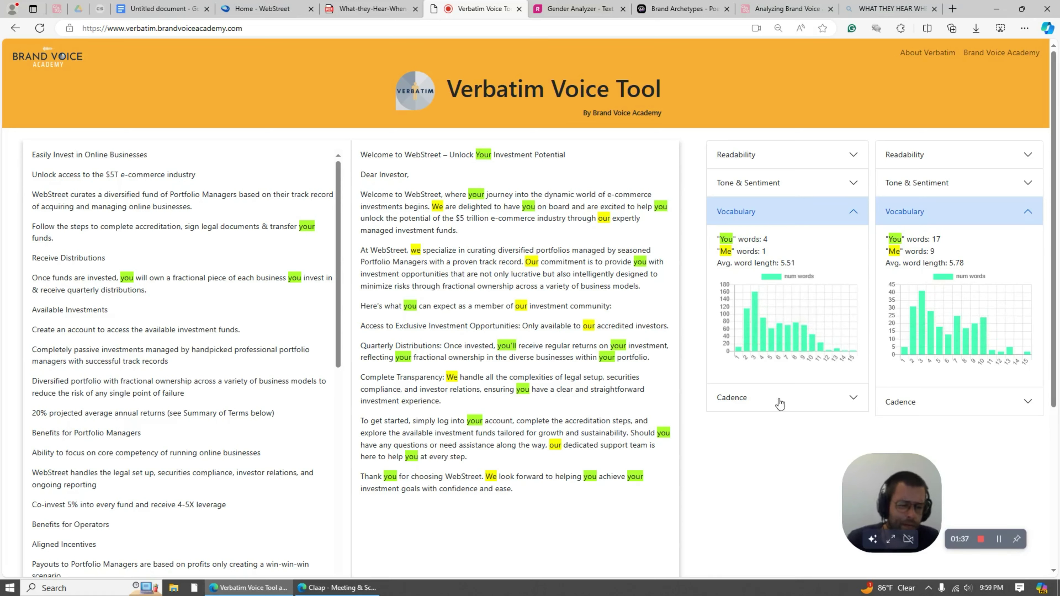
click(766, 399)
click(970, 402)
scroll(801, 268, down, 5)
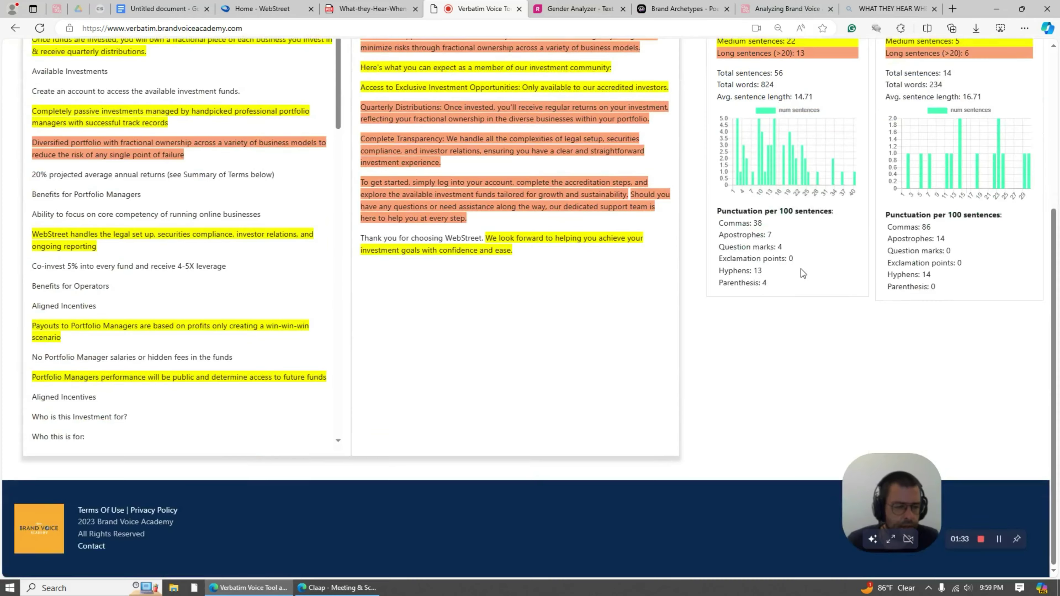
scroll(801, 269, up, 4)
scroll(801, 269, down, 2)
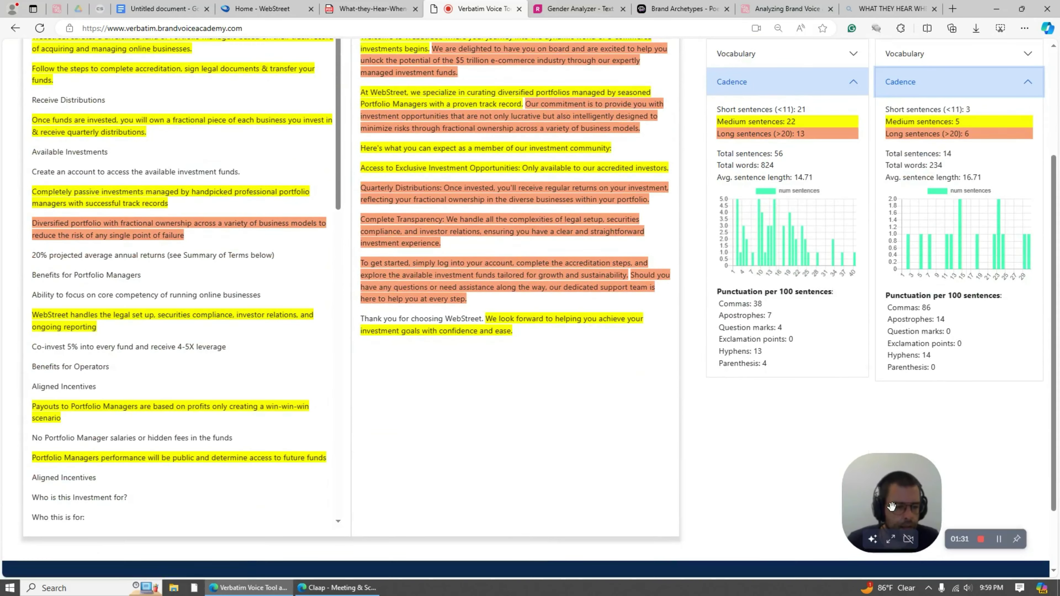
drag(891, 506, 807, 443)
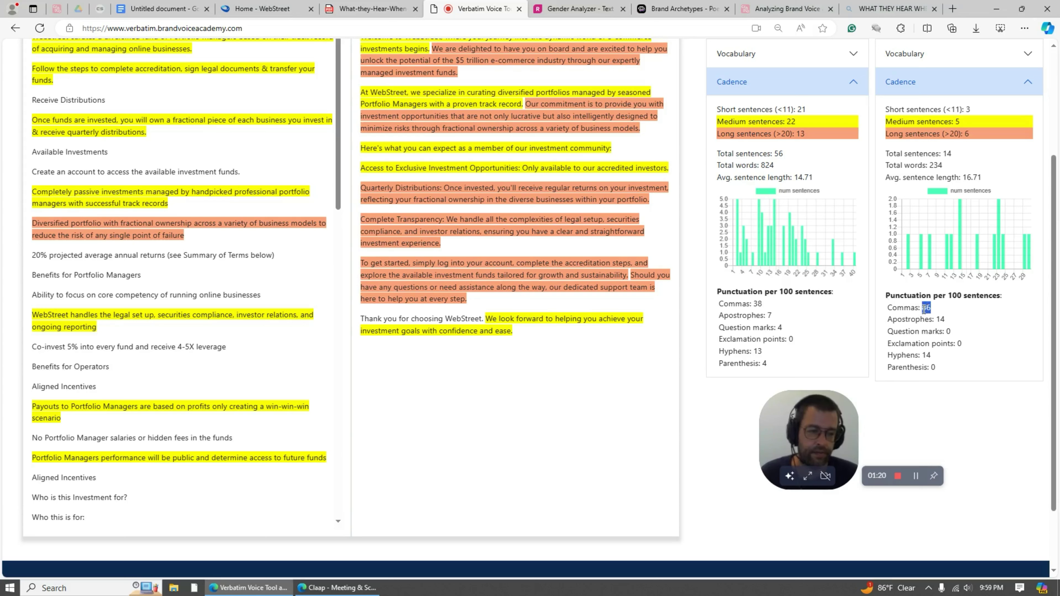
double_click(940, 320)
click(926, 321)
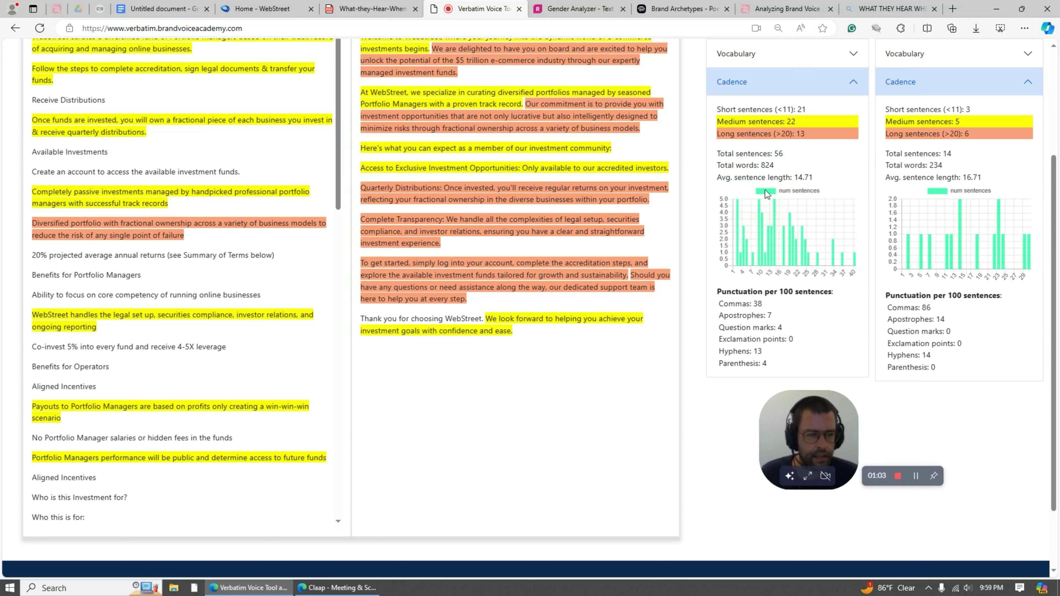
drag(970, 176, 982, 177)
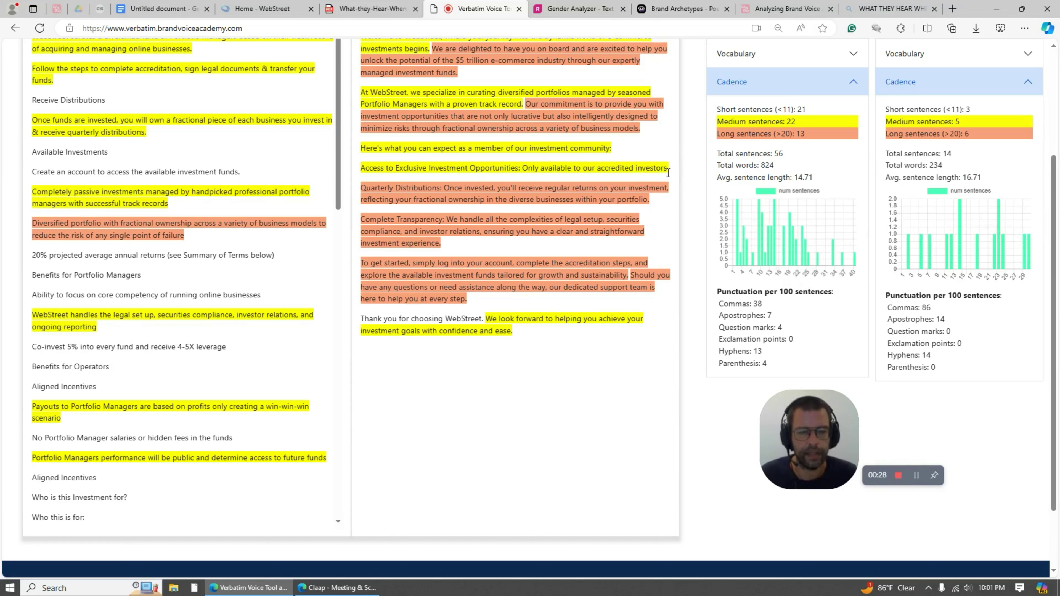
Delete the email's getting-started paragraph and add a period after "investment opportunities".
drag(361, 148, 561, 167)
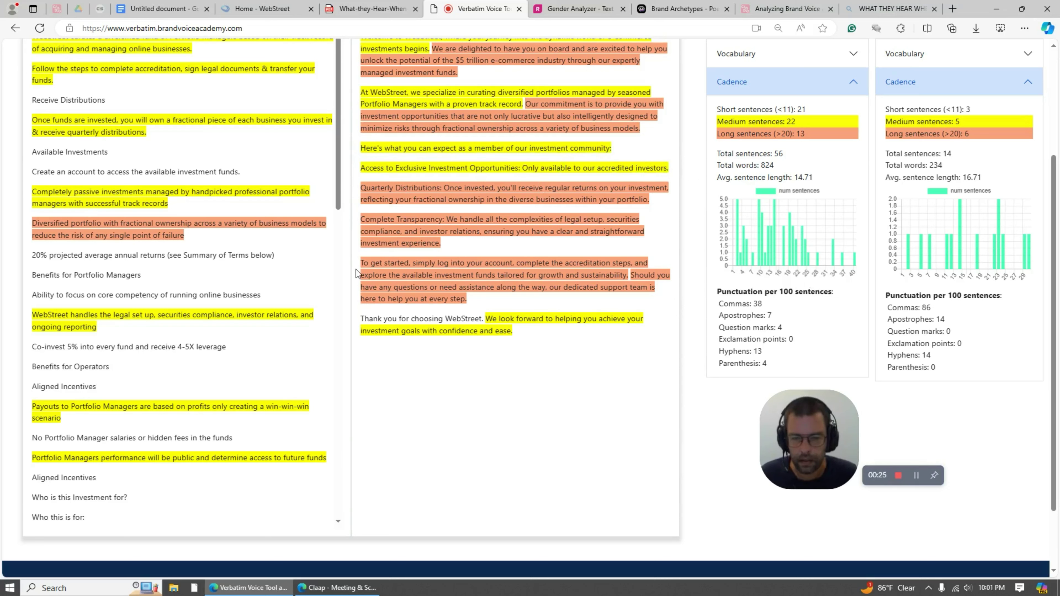
drag(362, 261, 480, 301)
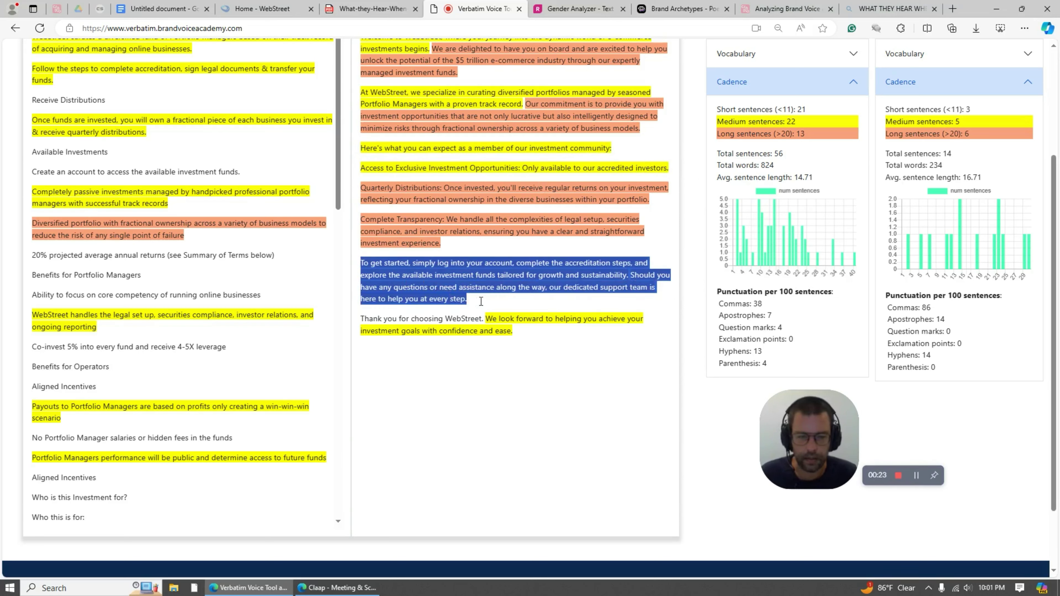
key(BackSpace)
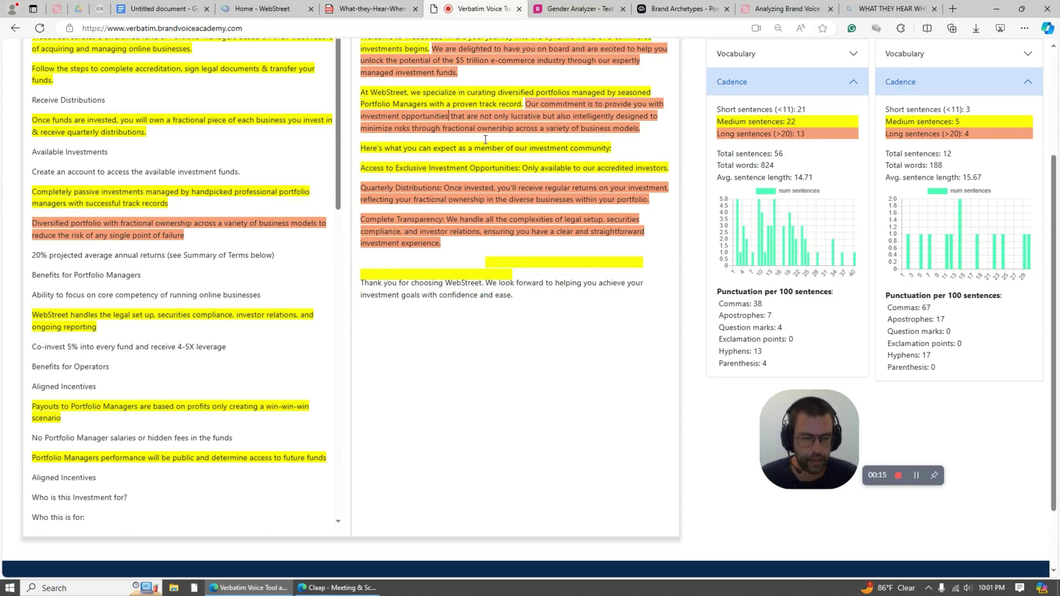
text(.)
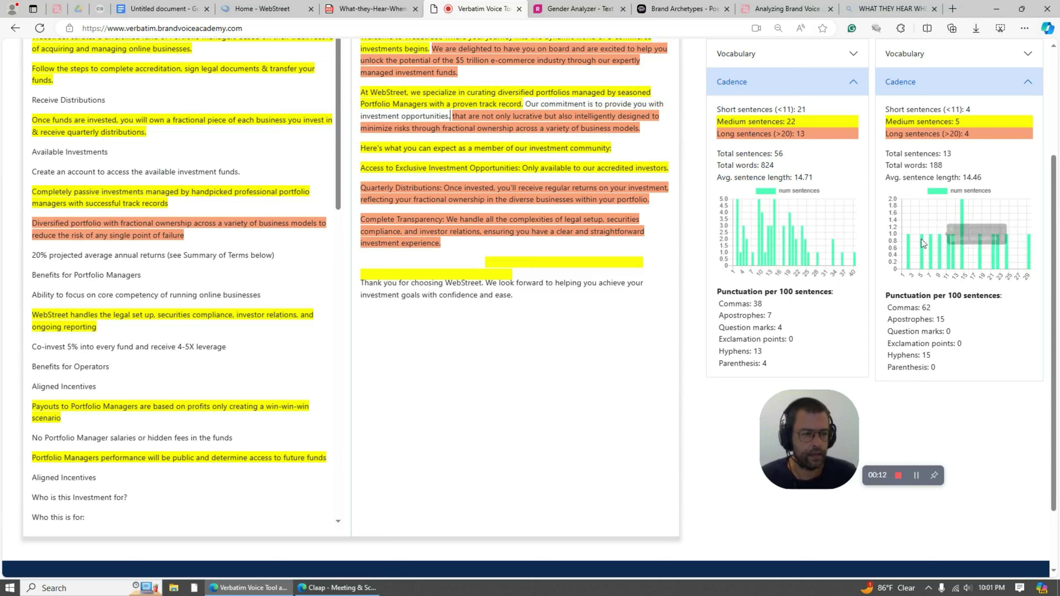